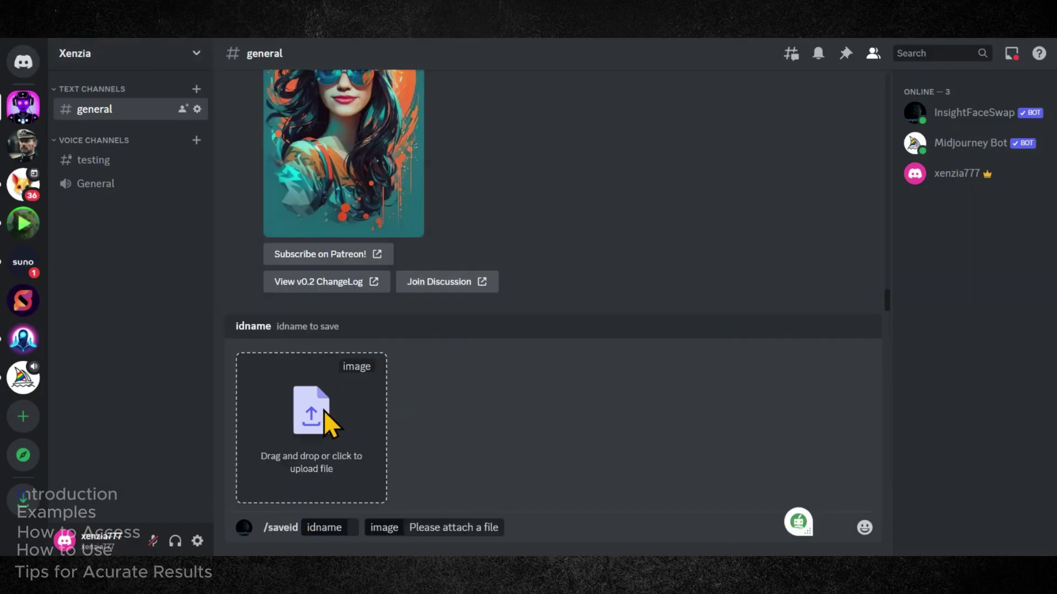
Attach a face image to the /saveid command and save it under the idname mel
left_click(324, 411)
key("Return")
type("mel")
key("Return")
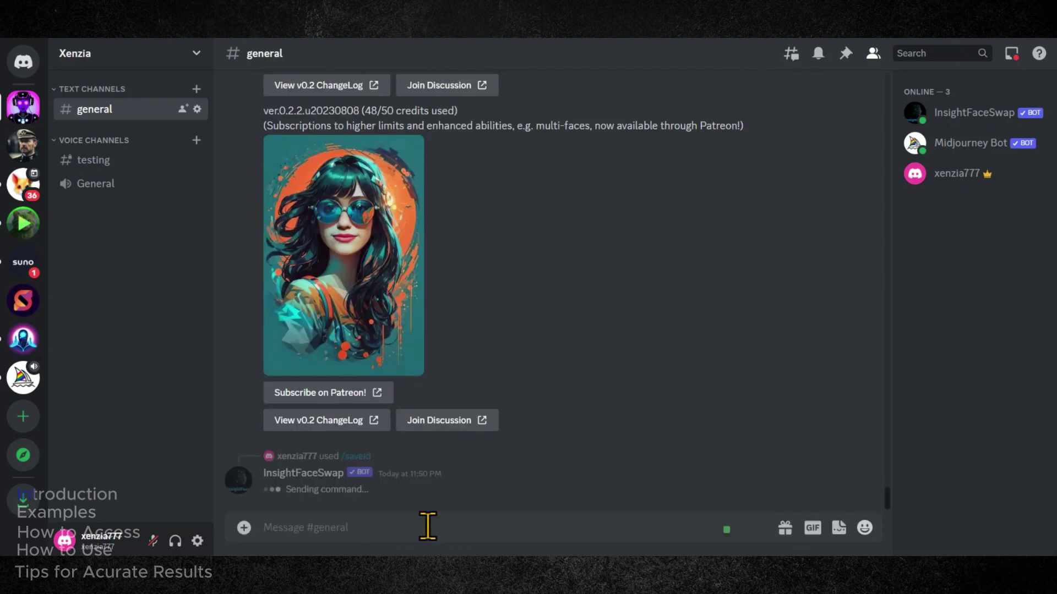
Run the /swapid command with a target image from the Downloads folder
type("/")
left_click(325, 294)
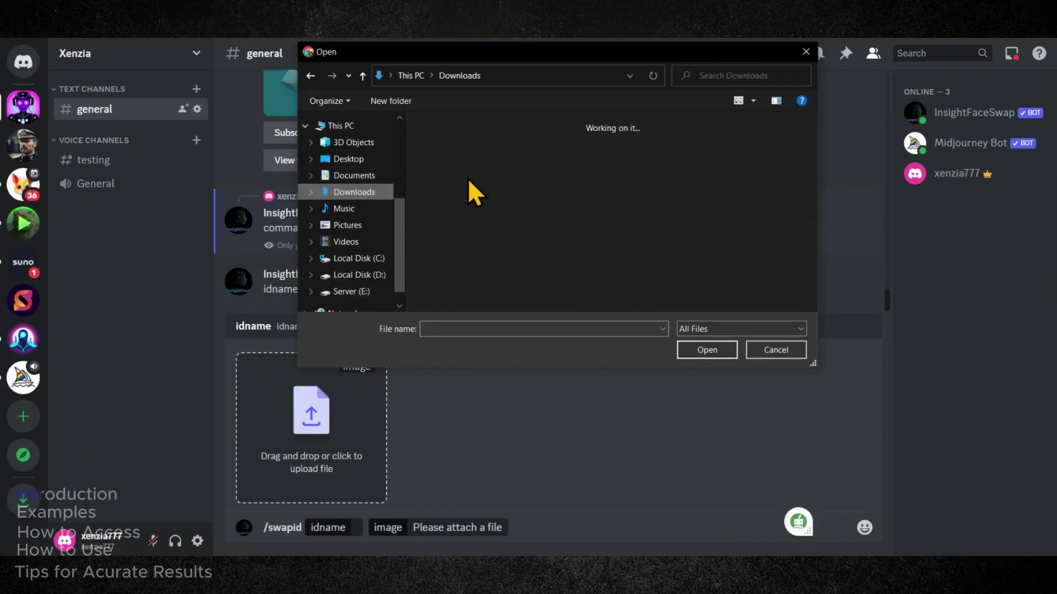
double_click(460, 170)
key("Return")
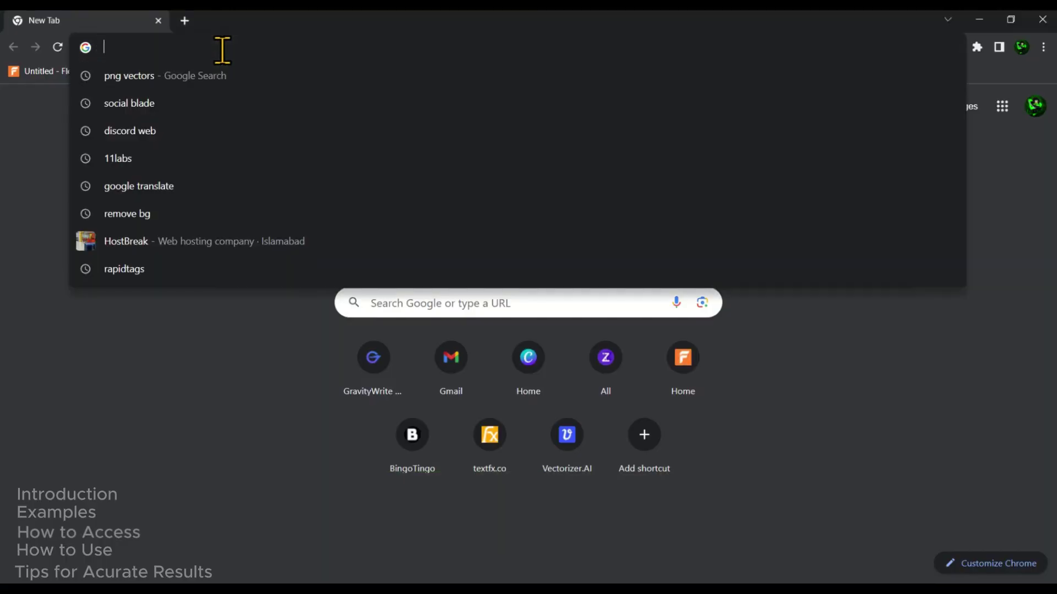
Go to discord.com and open Discord in the browser
type("discord.com")
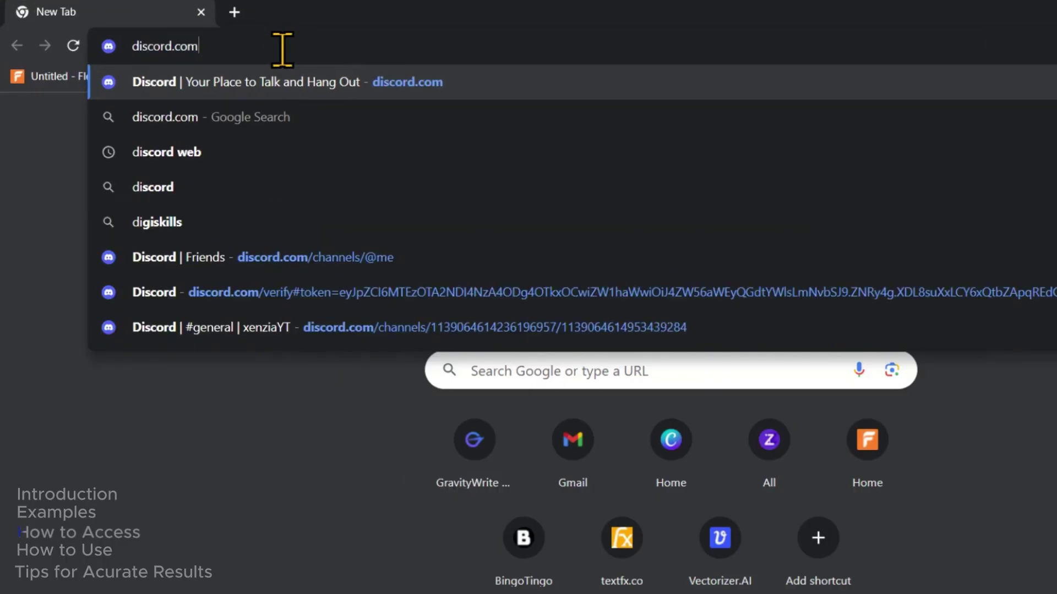
key("Return")
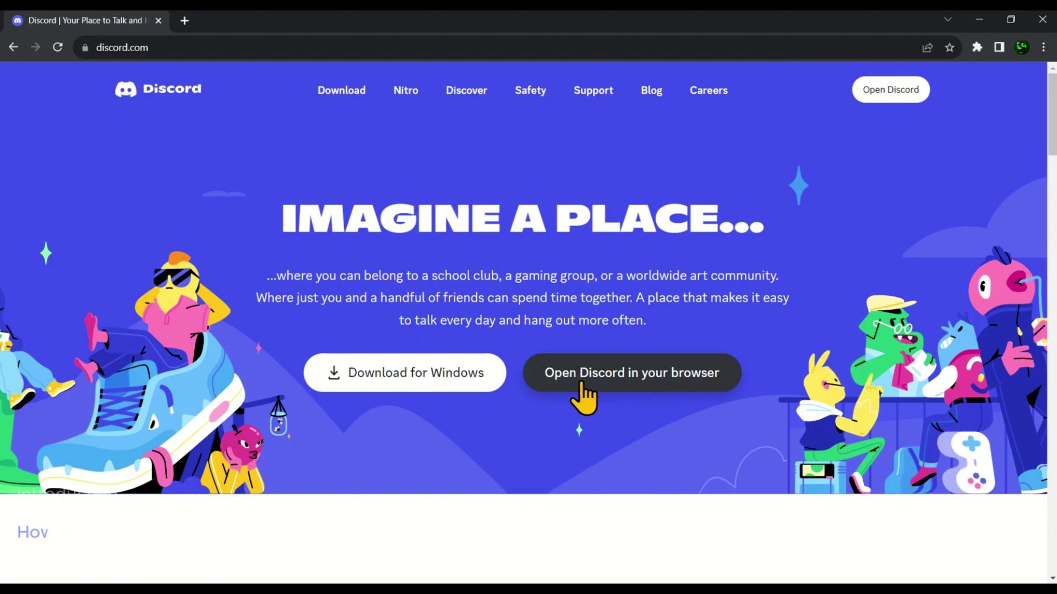
left_click(628, 381)
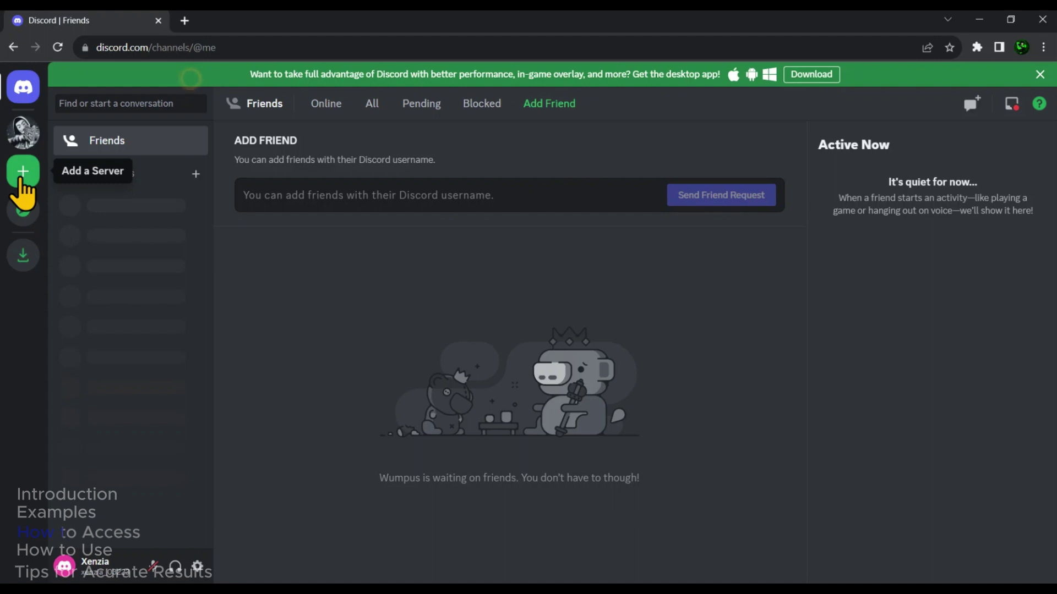
Create a custom server for me and my friends, named "faceswap xenzia"
left_click(22, 180)
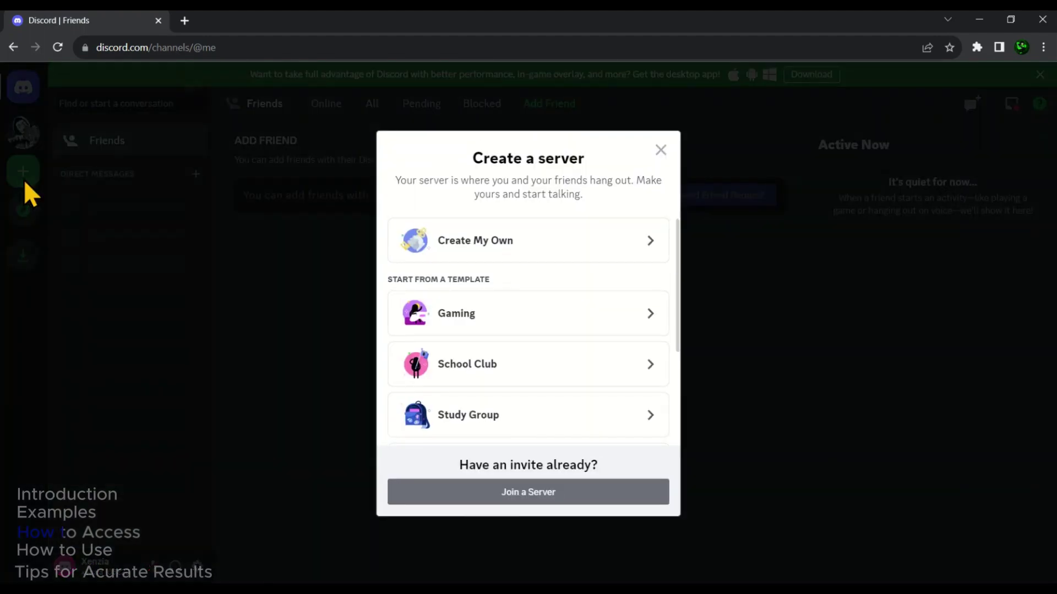
left_click(508, 244)
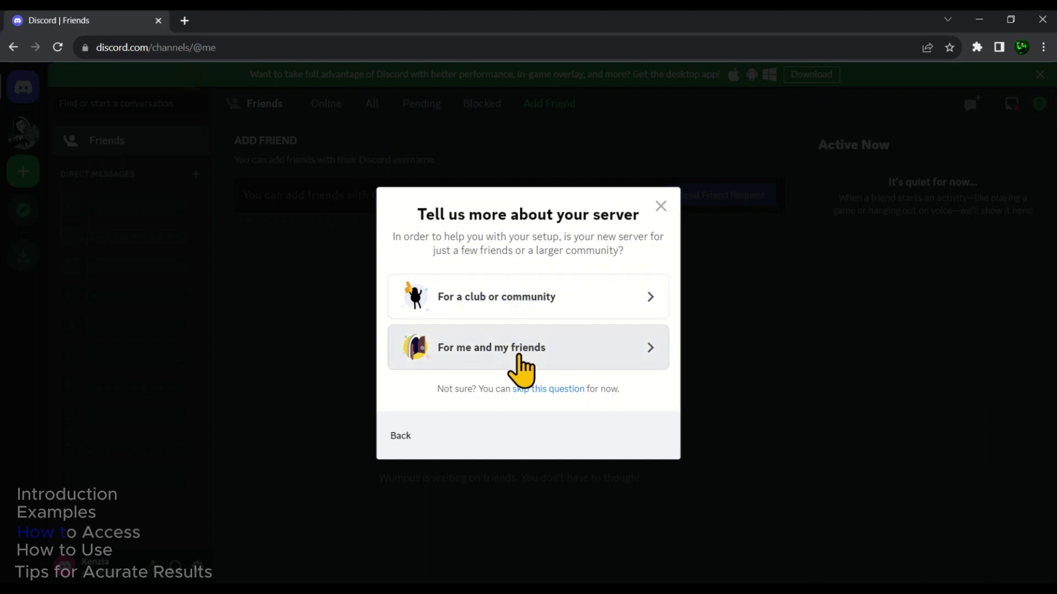
left_click(520, 358)
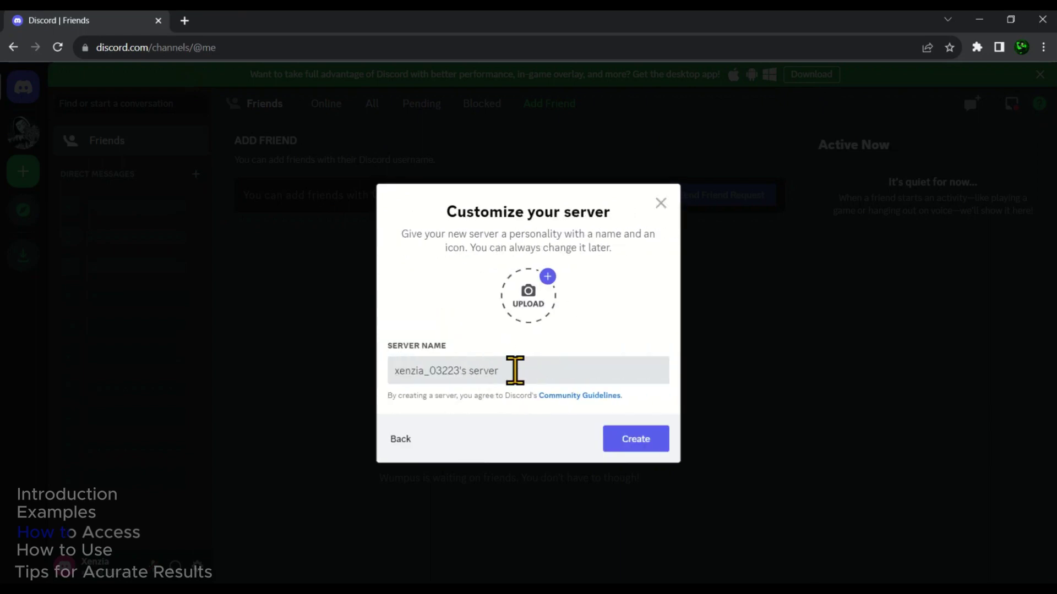
triple_click(515, 370)
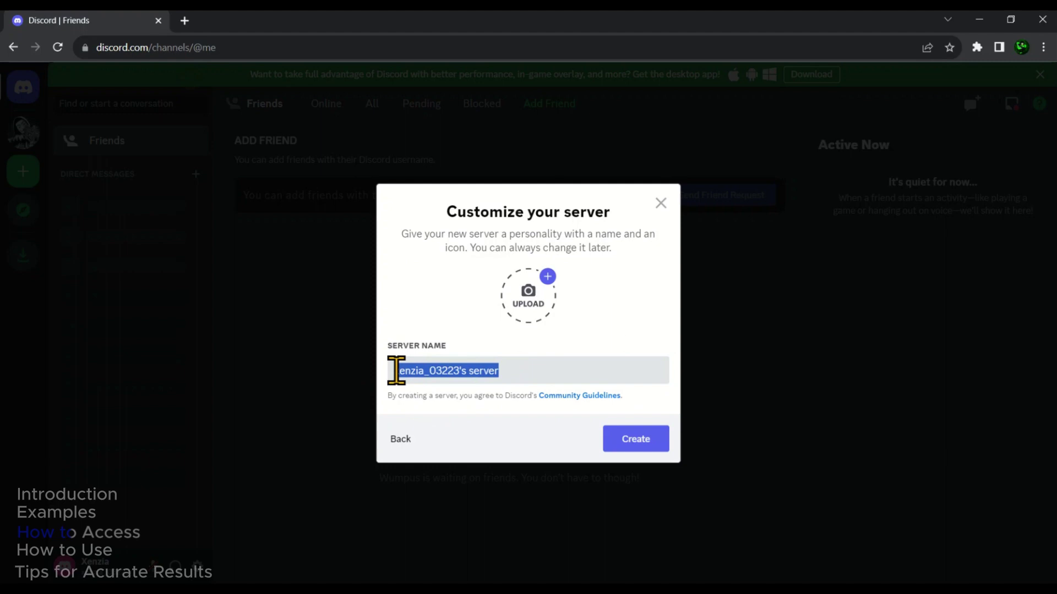
type("aceswap xenzia")
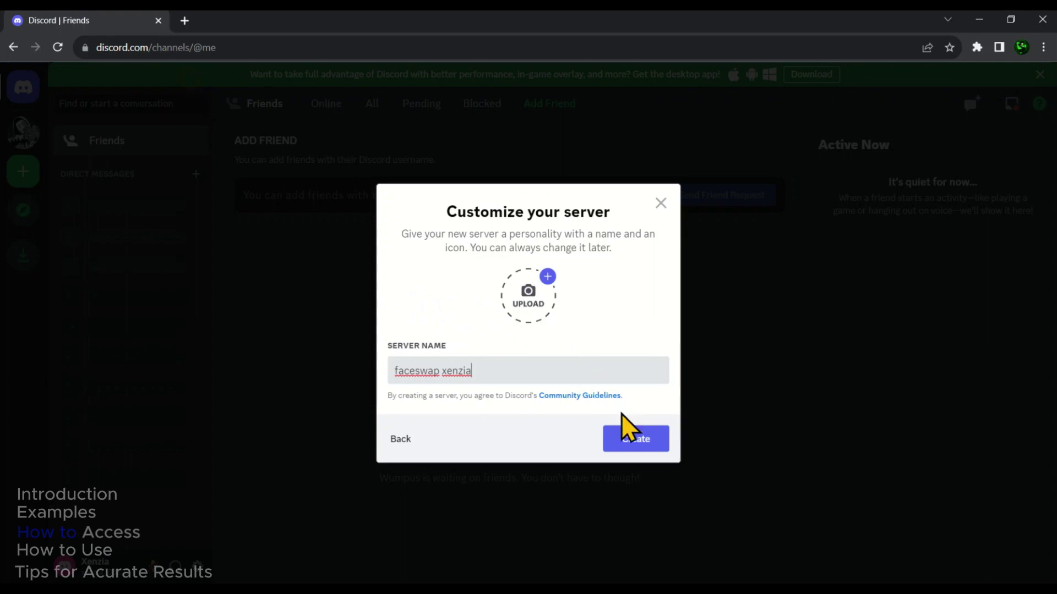
left_click(638, 440)
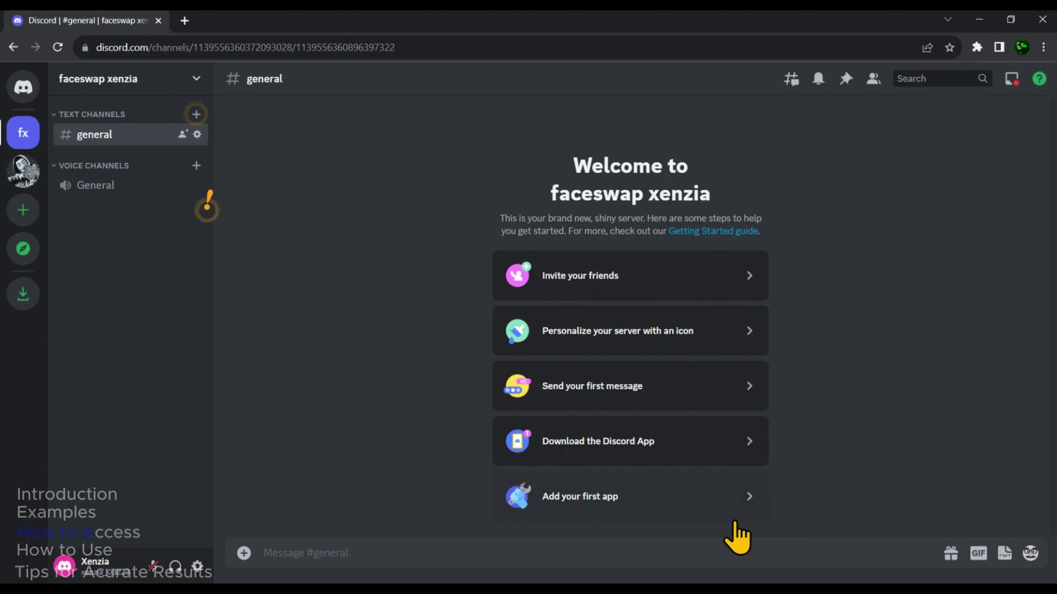
Switch to the WordPad document and copy the bot's full Discord authorization link
key("alt+Tab")
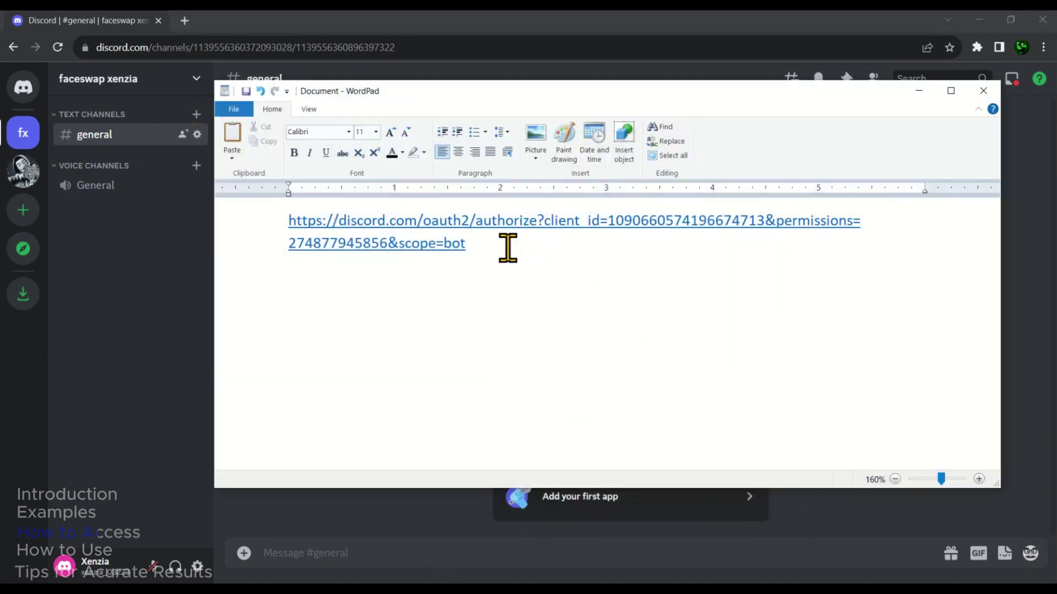
left_click_drag(508, 248, 302, 219)
left_click(494, 240)
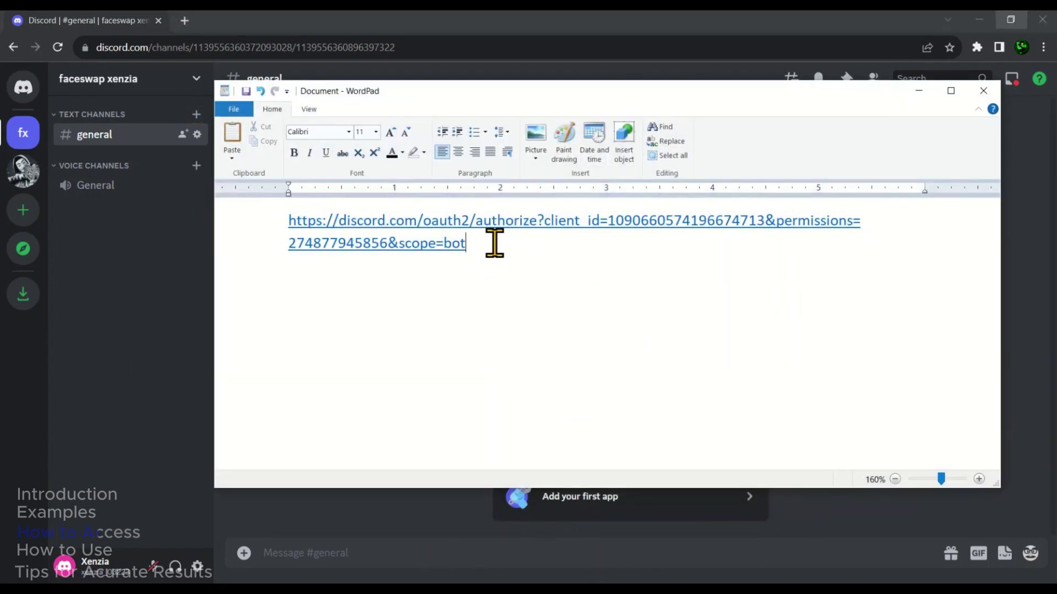
left_click_drag(486, 241, 290, 212)
right_click(290, 218)
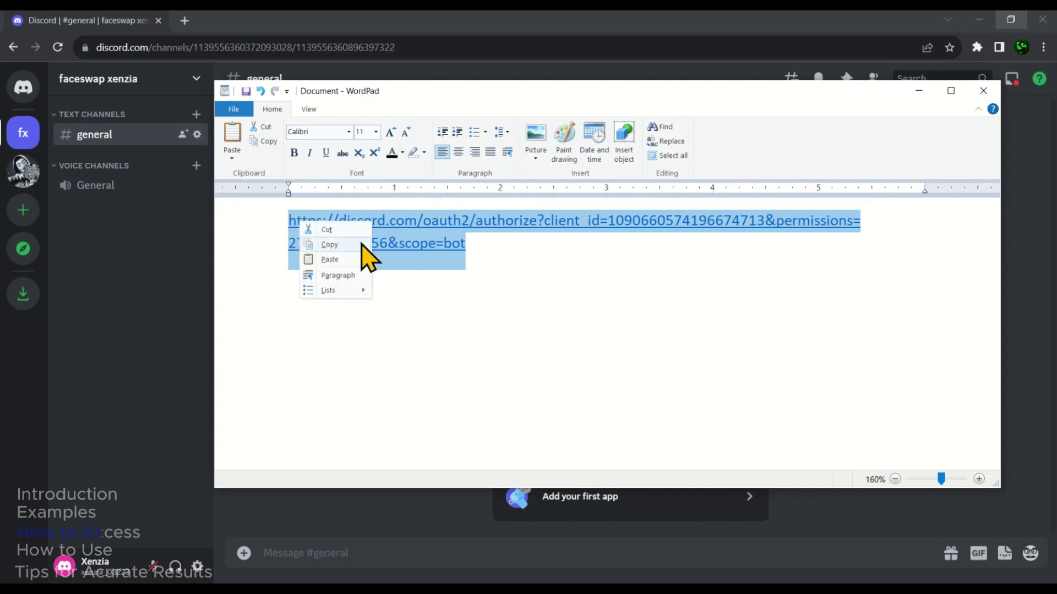
left_click(337, 243)
Return to the browser and open the copied bot authorization link in a new tab
left_click(191, 30)
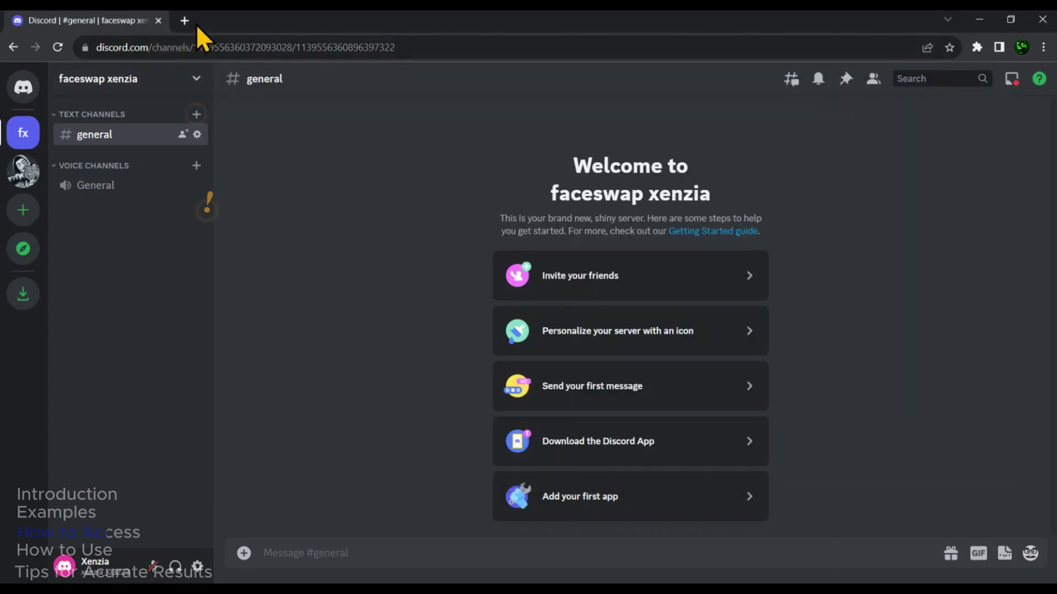
left_click(183, 21)
key("ctrl+v")
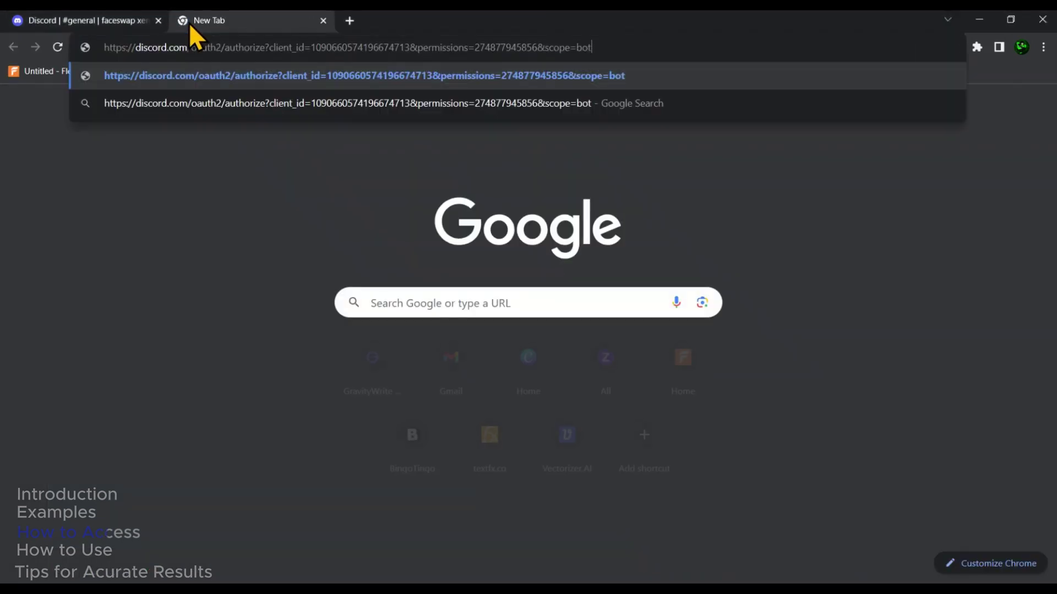
key("Return")
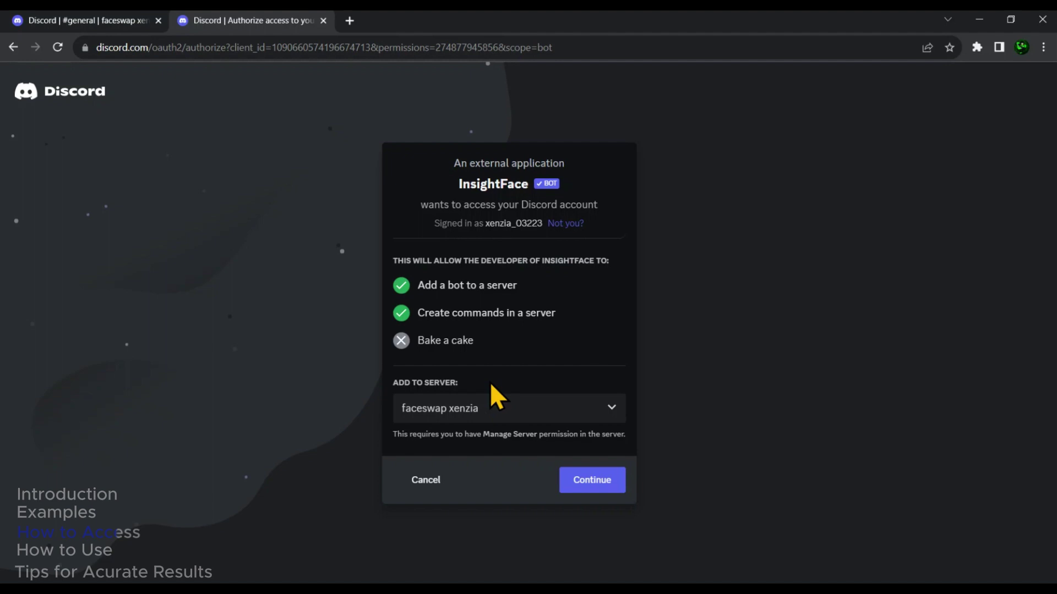
Add the InsightFace bot to the faceswap xenzia server and authorize all its requested permissions
left_click(532, 414)
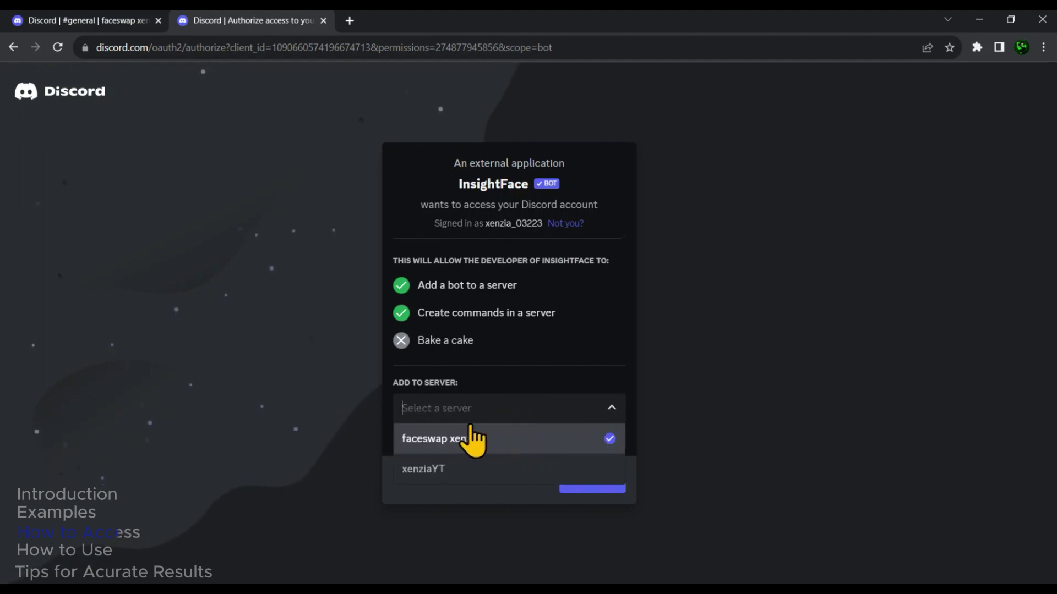
left_click(522, 437)
left_click(597, 479)
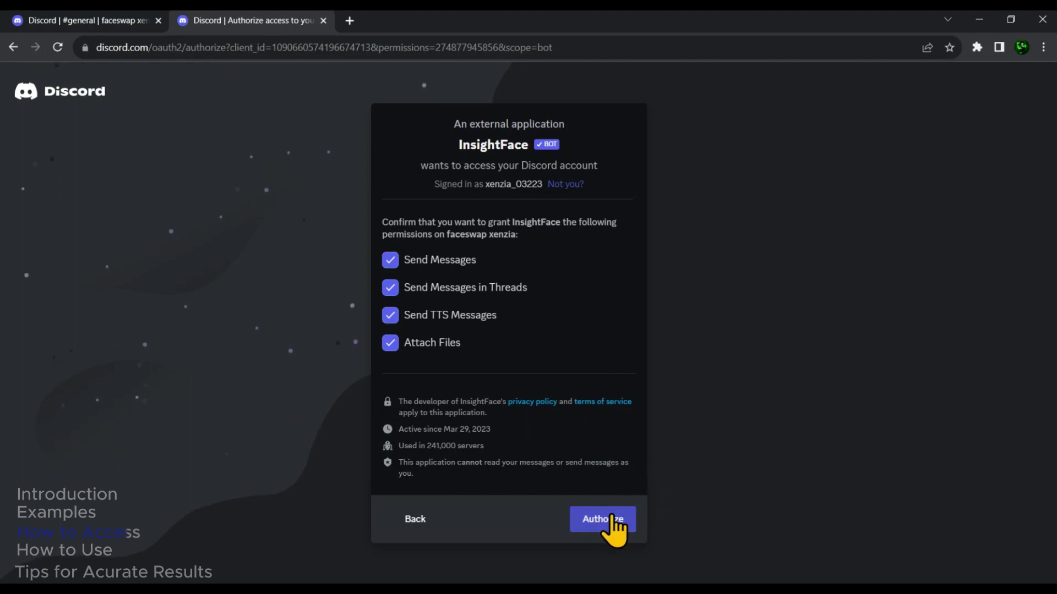
left_click(614, 524)
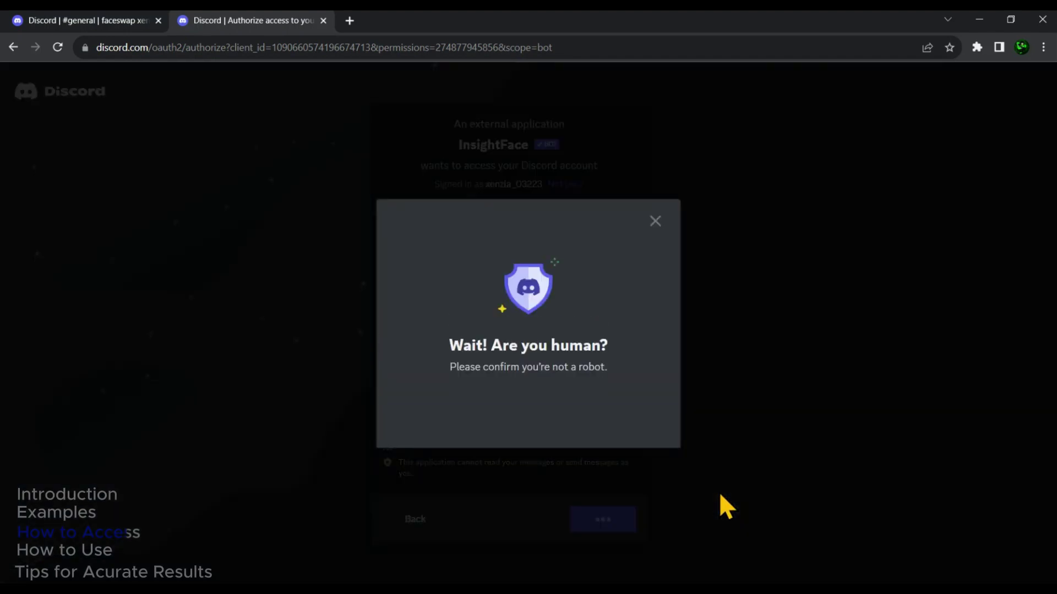
Complete the human verification by selecting every image containing a car and submitting the answer
left_click(446, 388)
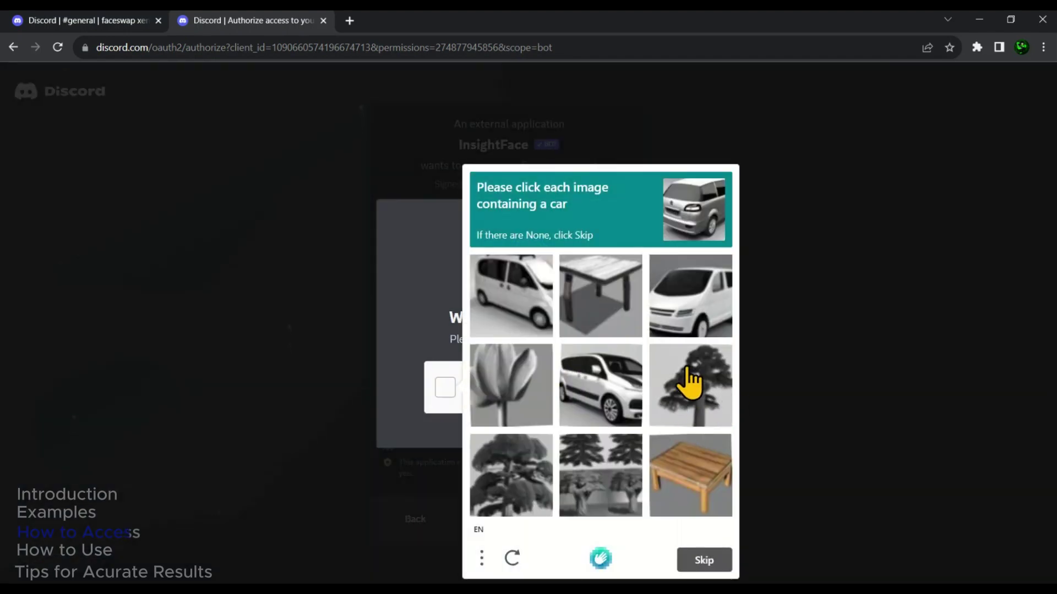
left_click(691, 301)
left_click(512, 308)
left_click(607, 378)
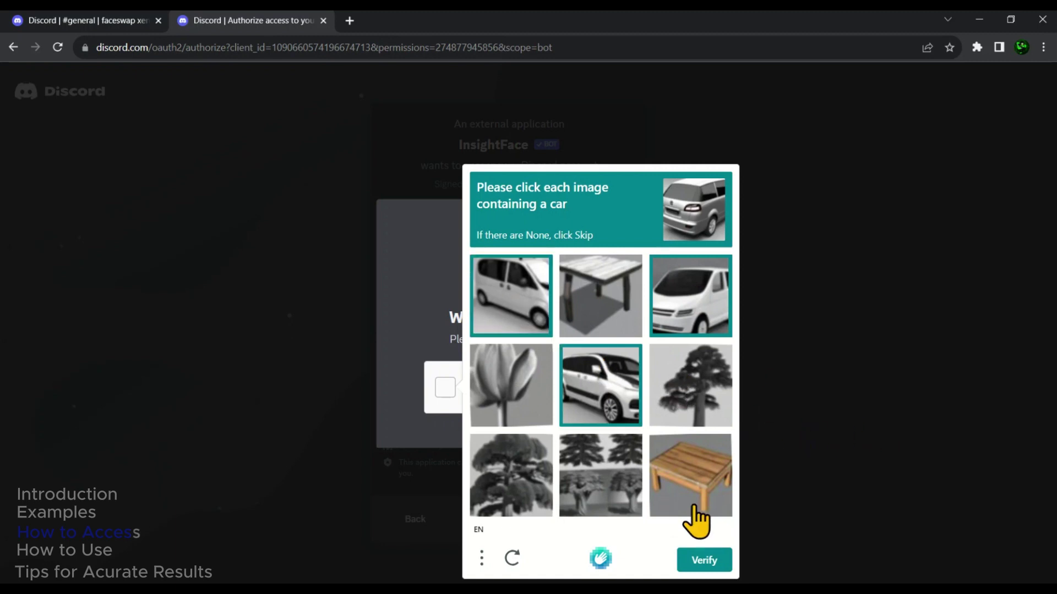
left_click(711, 561)
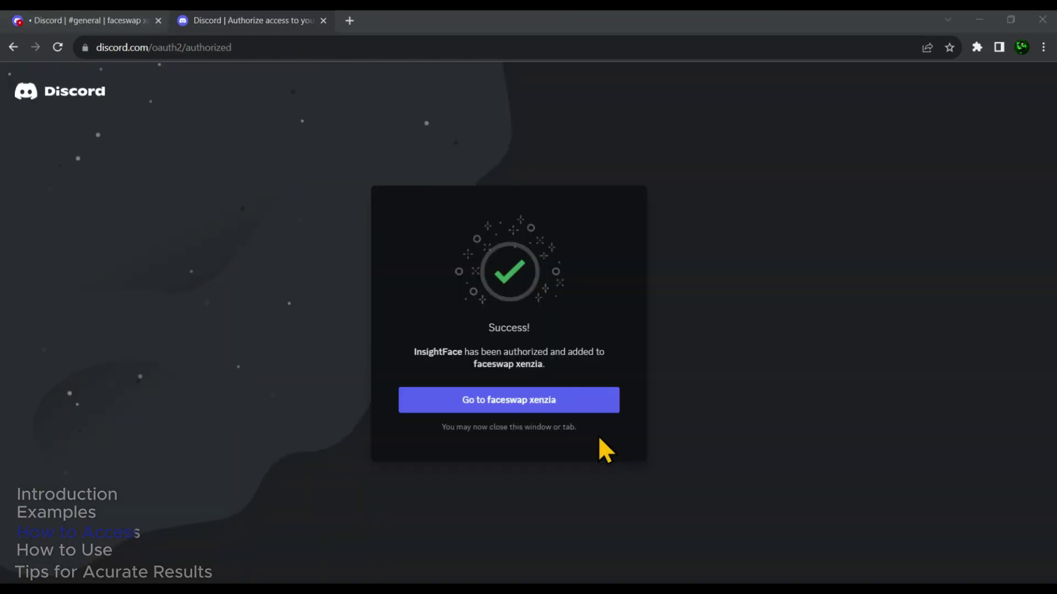
Go to the faceswap xenzia server and show its member list
left_click(535, 407)
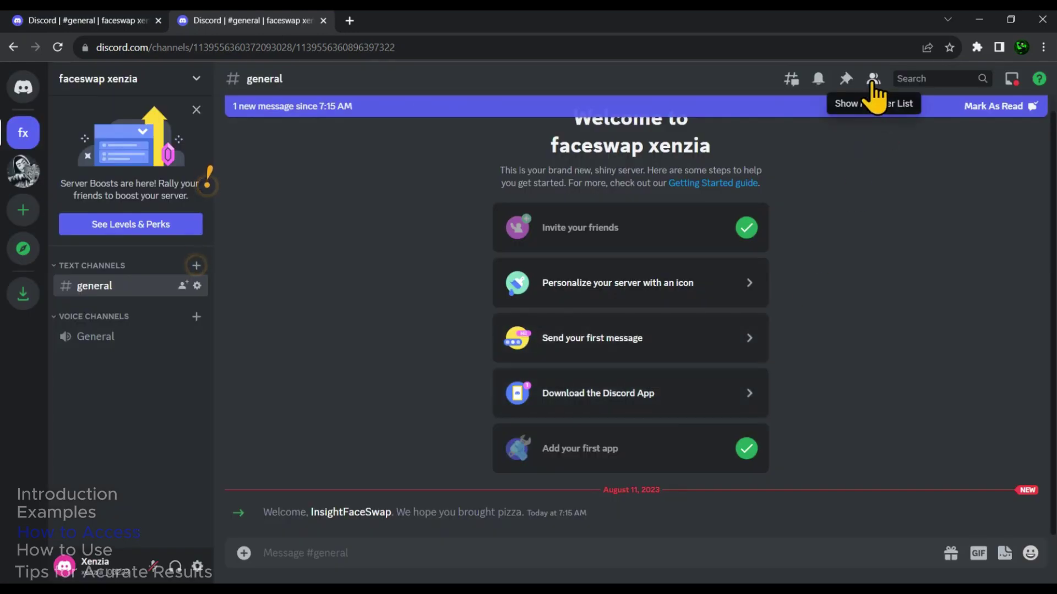
left_click(873, 80)
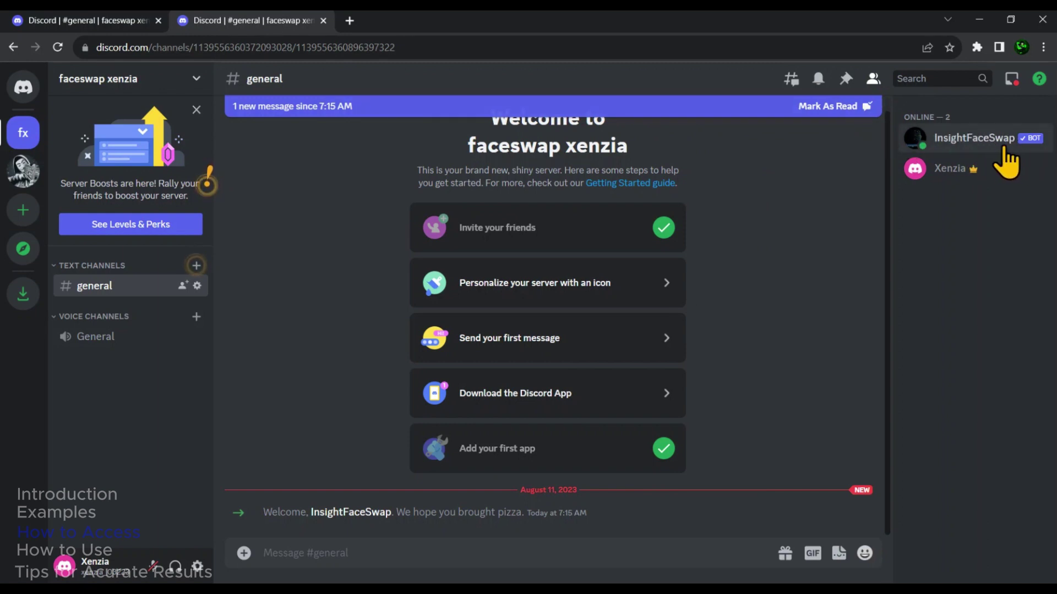
Start the /saveid command in the general channel and attach image.png from the New folder on drive D
left_click(402, 556)
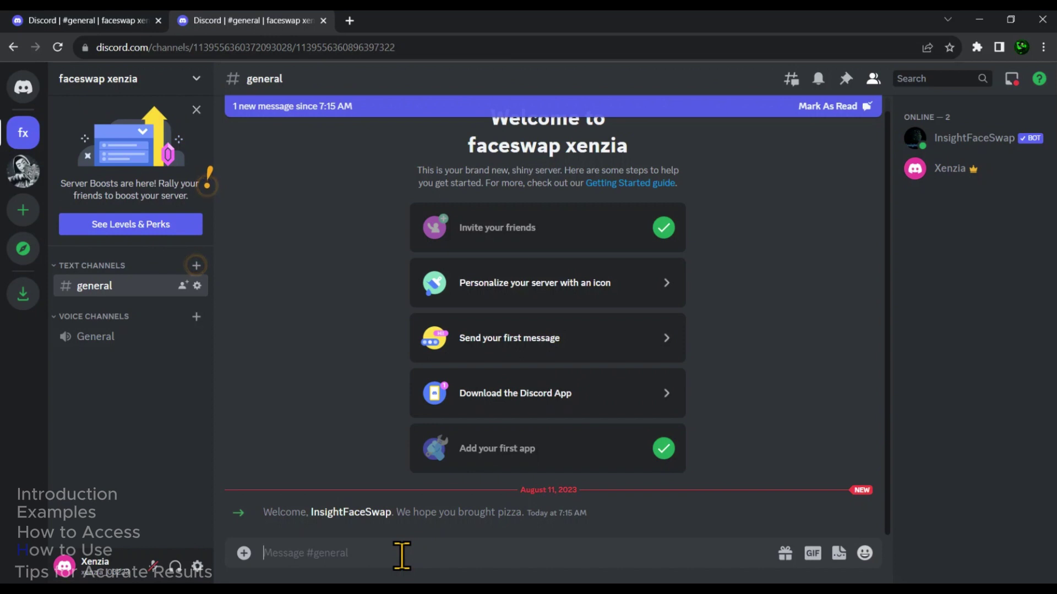
type("/sav")
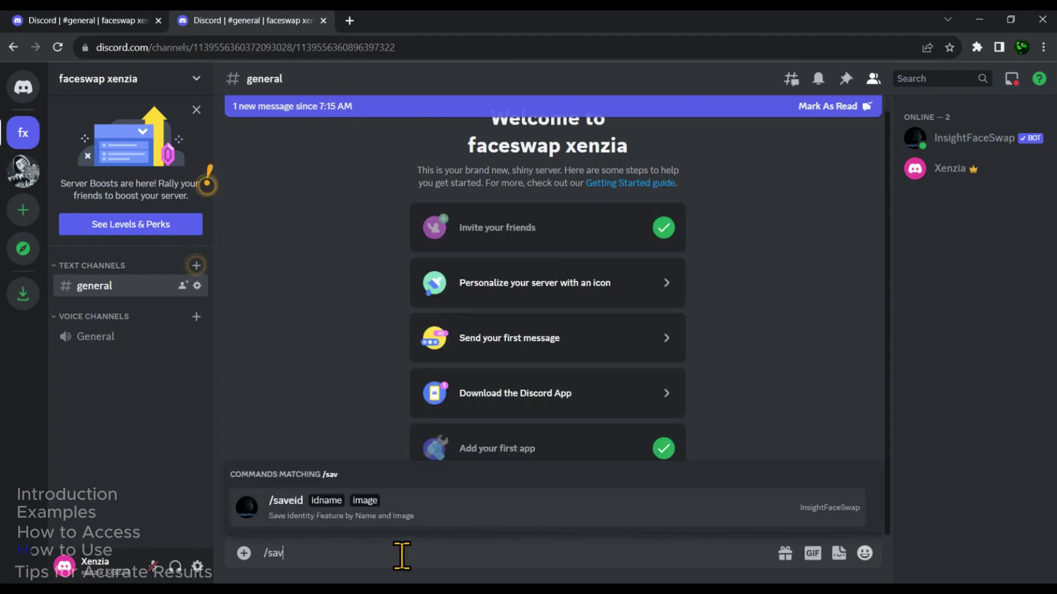
left_click(319, 506)
left_click(318, 489)
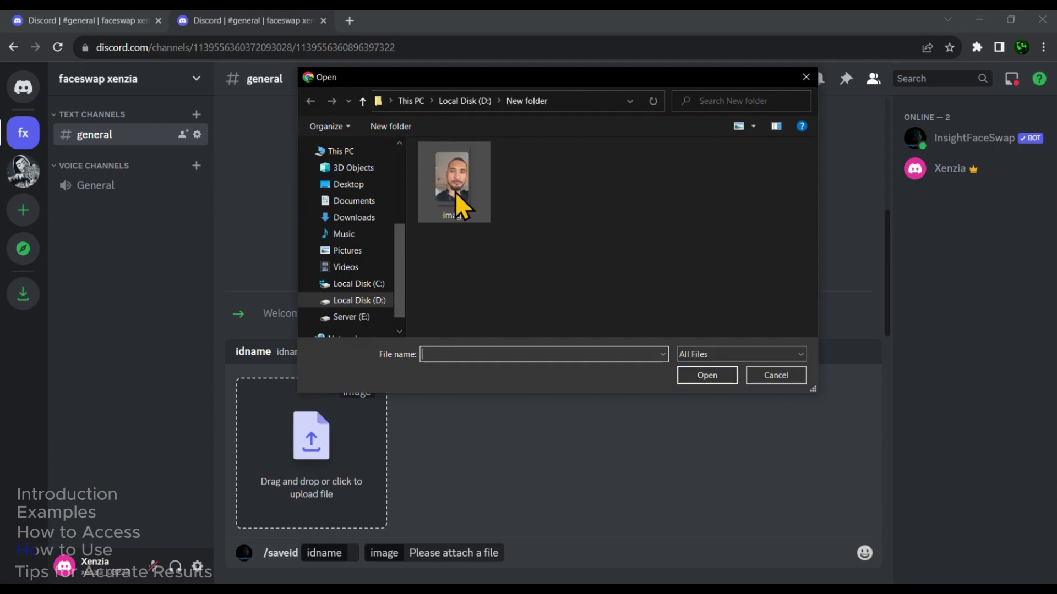
left_click(454, 194)
left_click(699, 375)
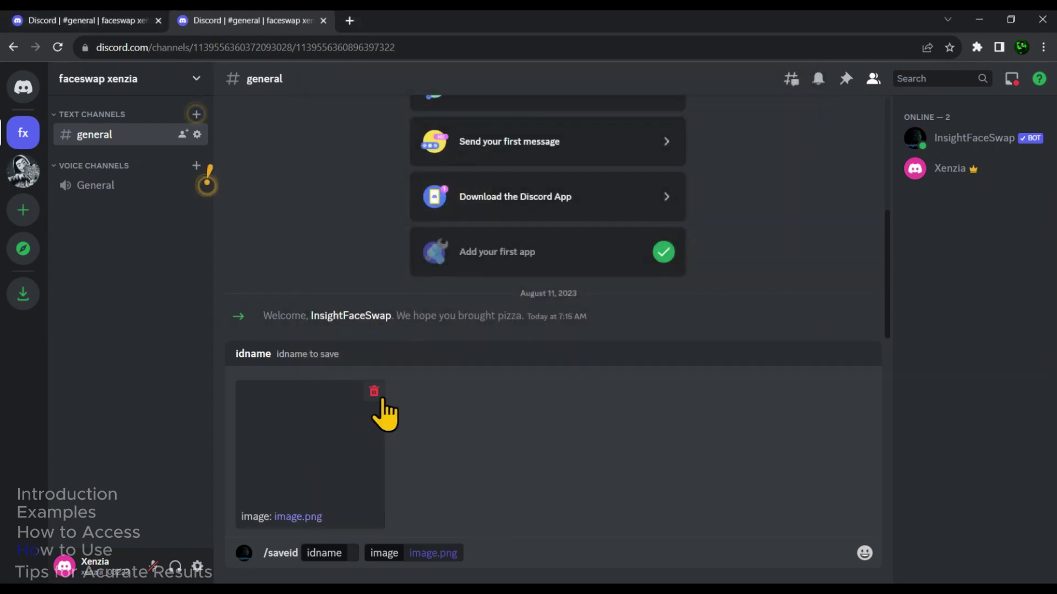
Set the idname to "me" and send the /saveid command
left_click(342, 554)
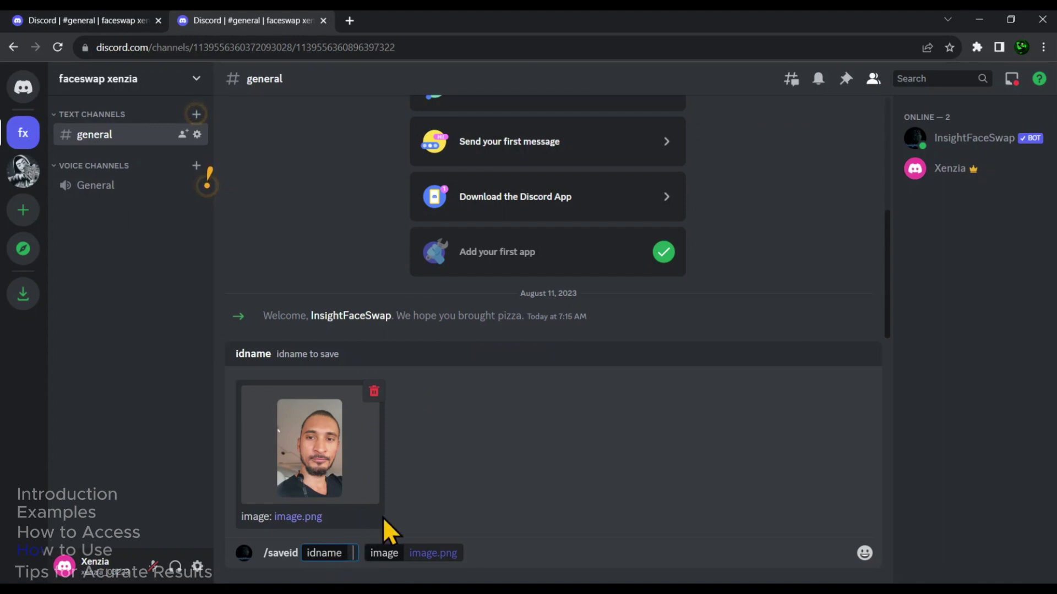
type("me")
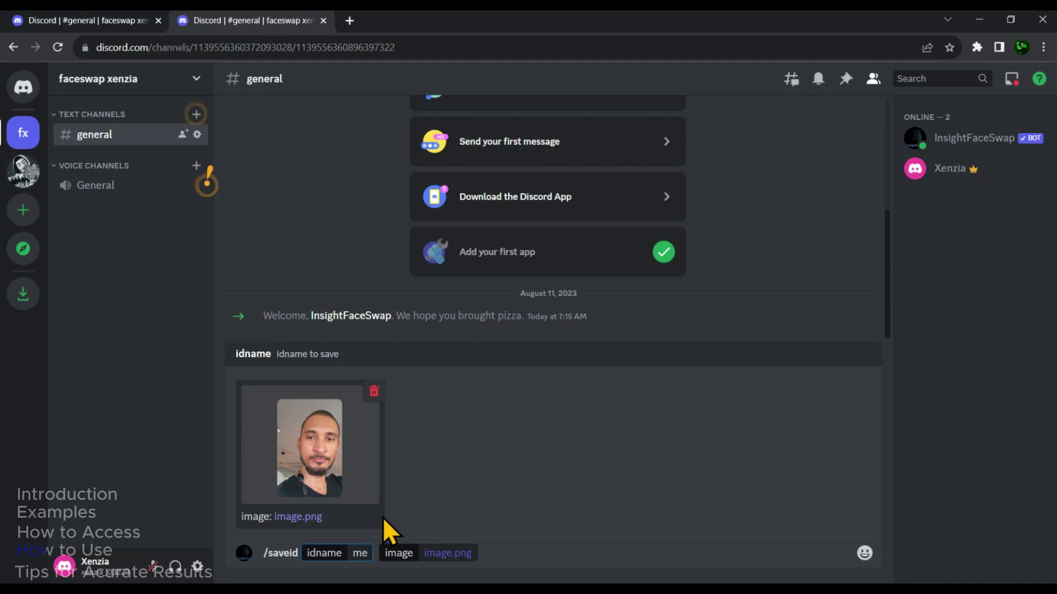
key("Return")
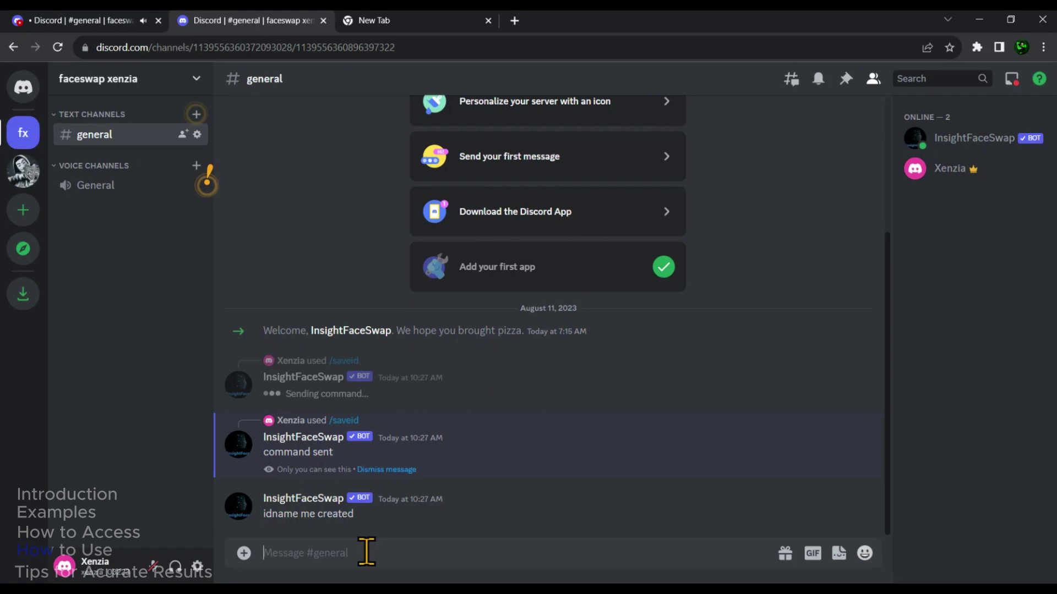
left_click_drag(357, 518, 253, 529)
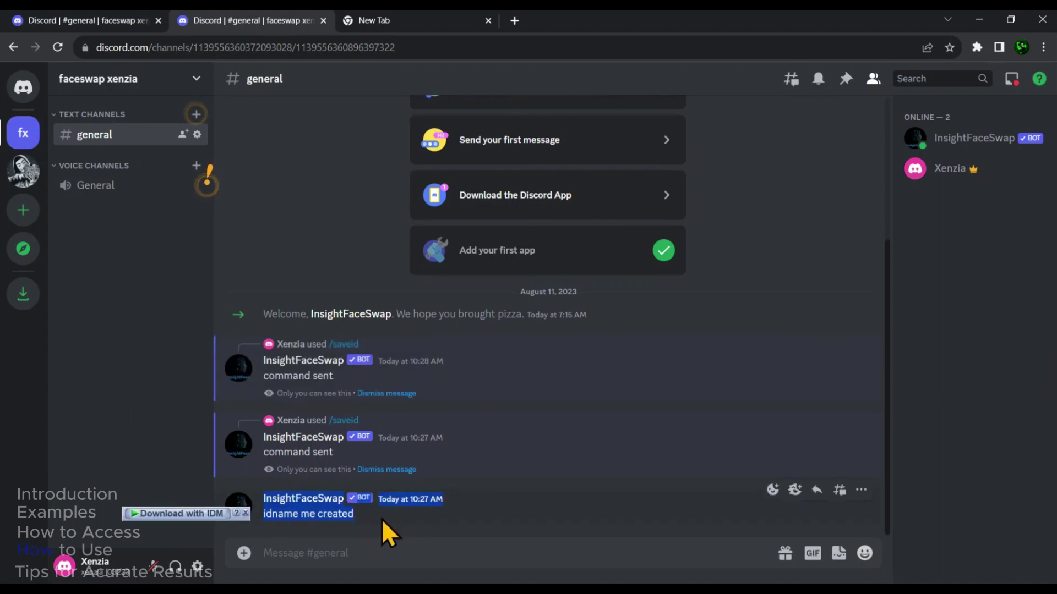
left_click(352, 521)
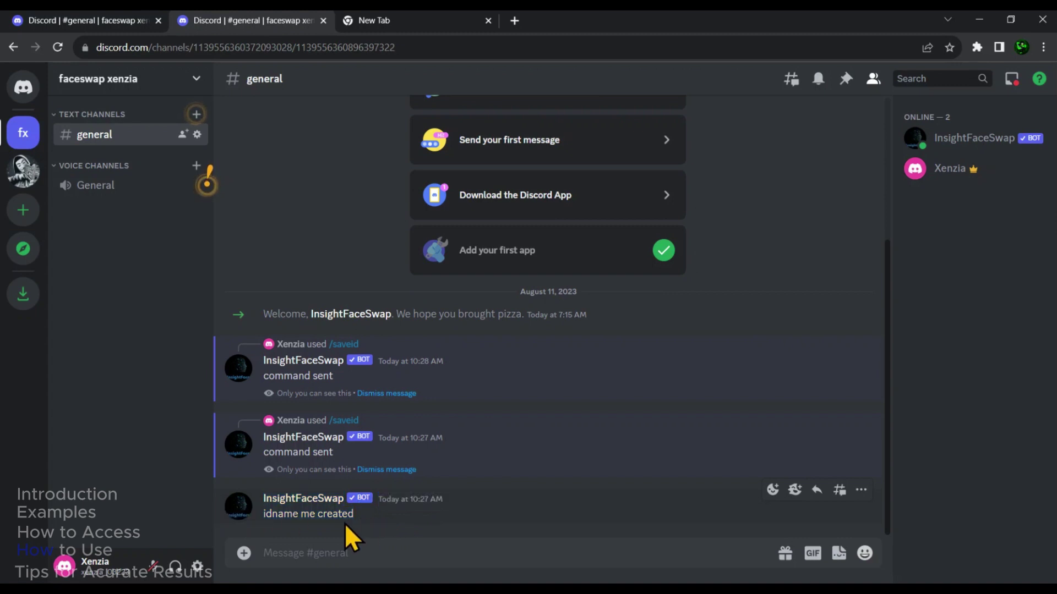
Start the InsightFaceSwap /swapid command in the general channel
double_click(308, 513)
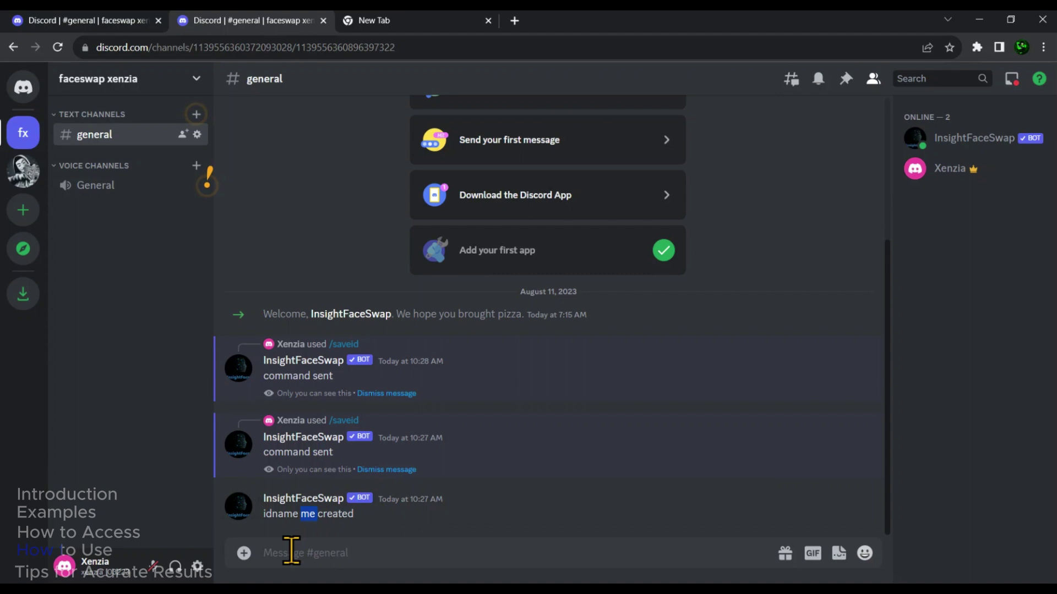
left_click(323, 553)
type("/")
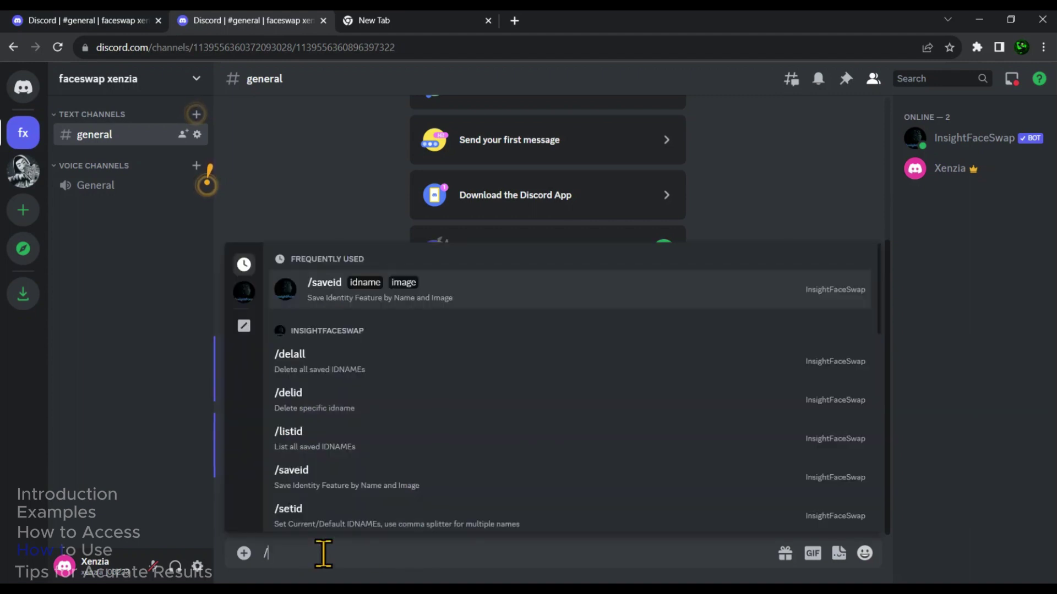
type("swp")
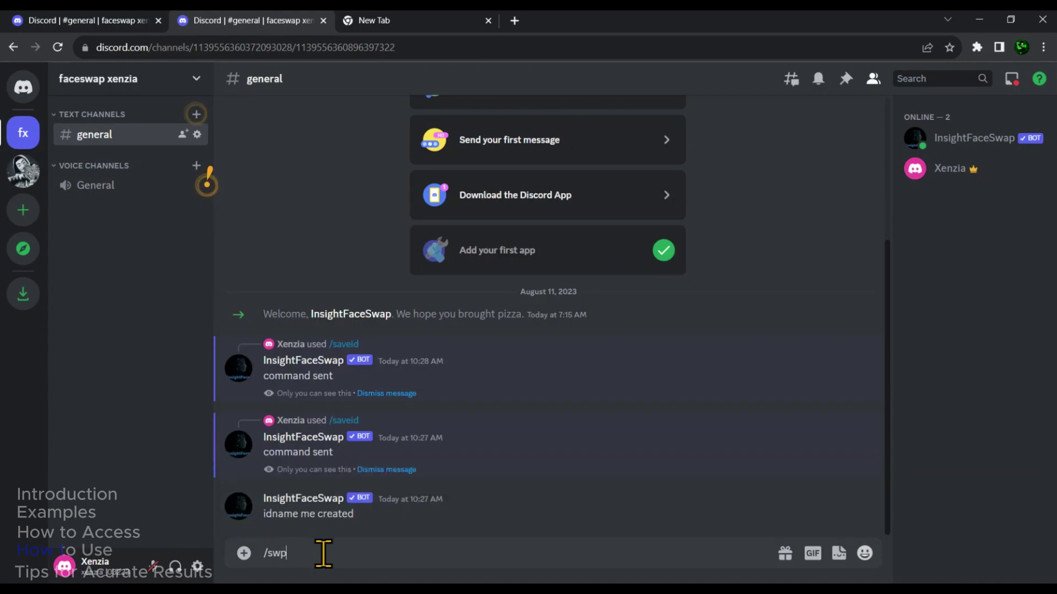
key("BackSpace")
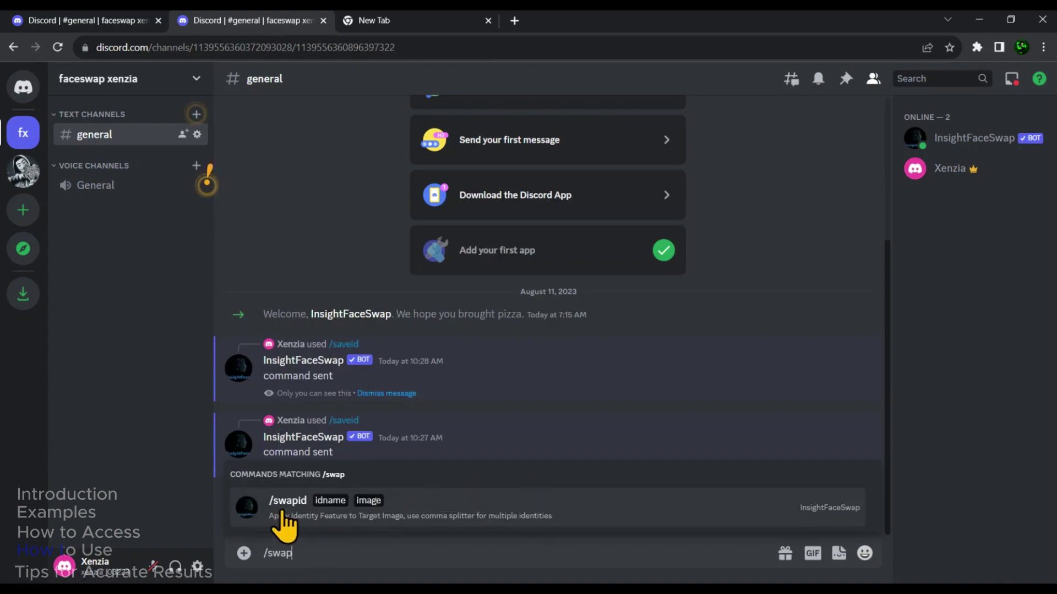
left_click(321, 512)
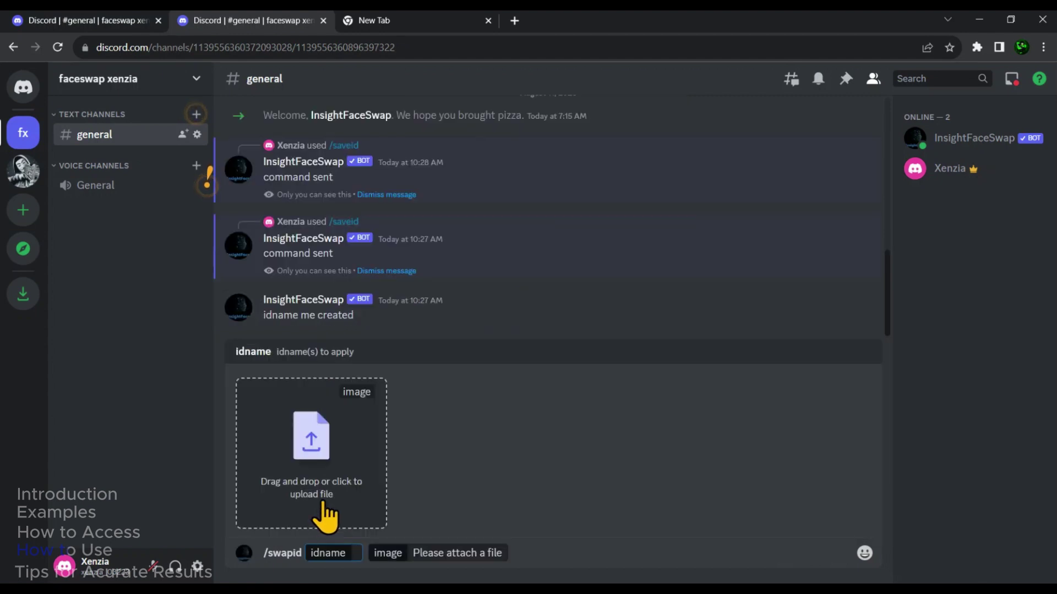
Attach the DreamShaper_v7 portrait of a man with black hair from the Downloads folder as the target image
left_click(311, 461)
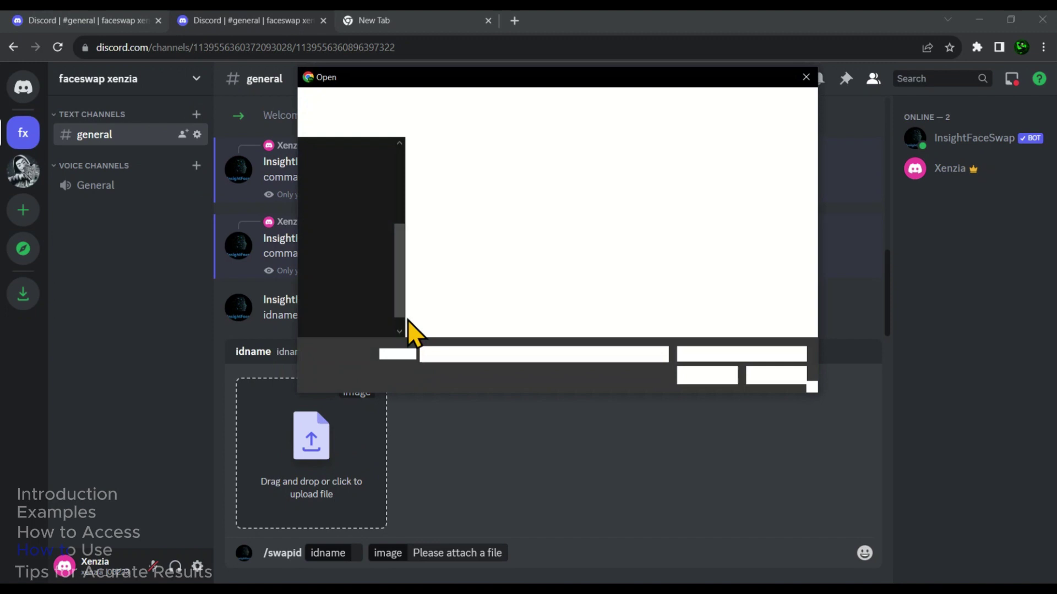
left_click(357, 218)
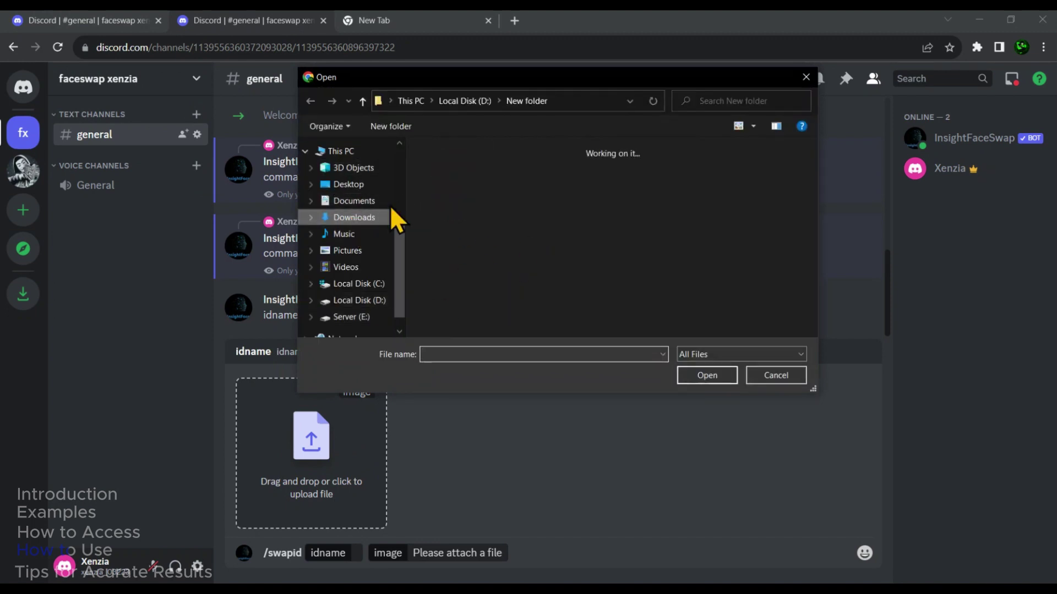
scroll(633, 204, "down", 5)
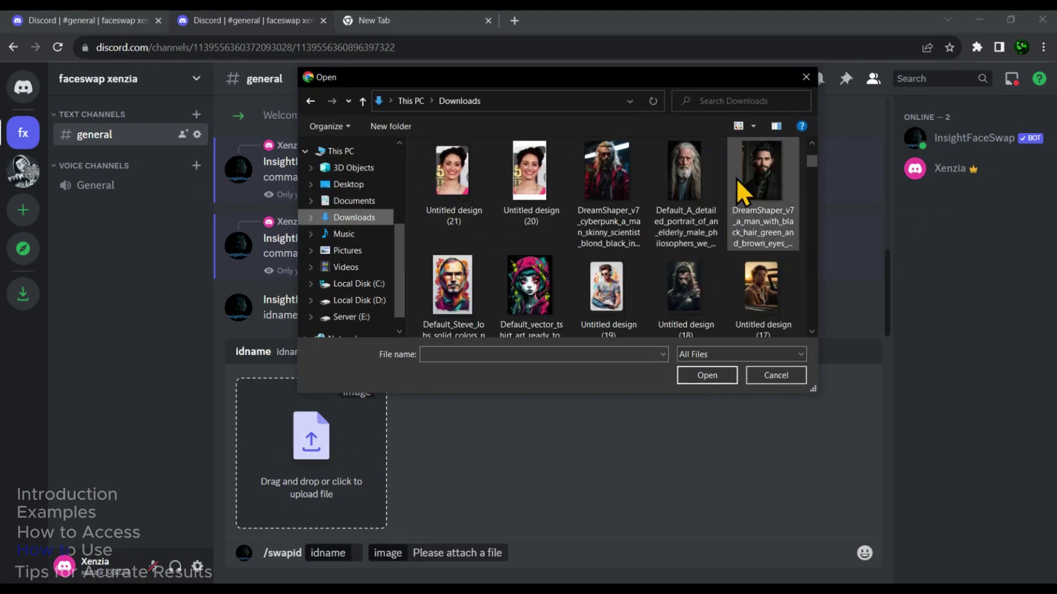
left_click(759, 181)
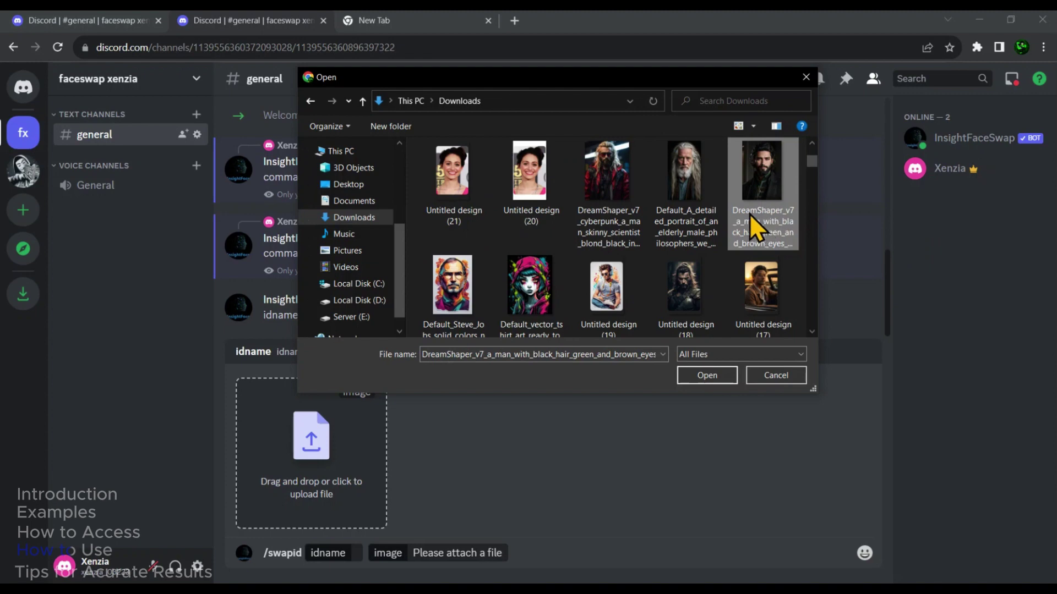
double_click(753, 171)
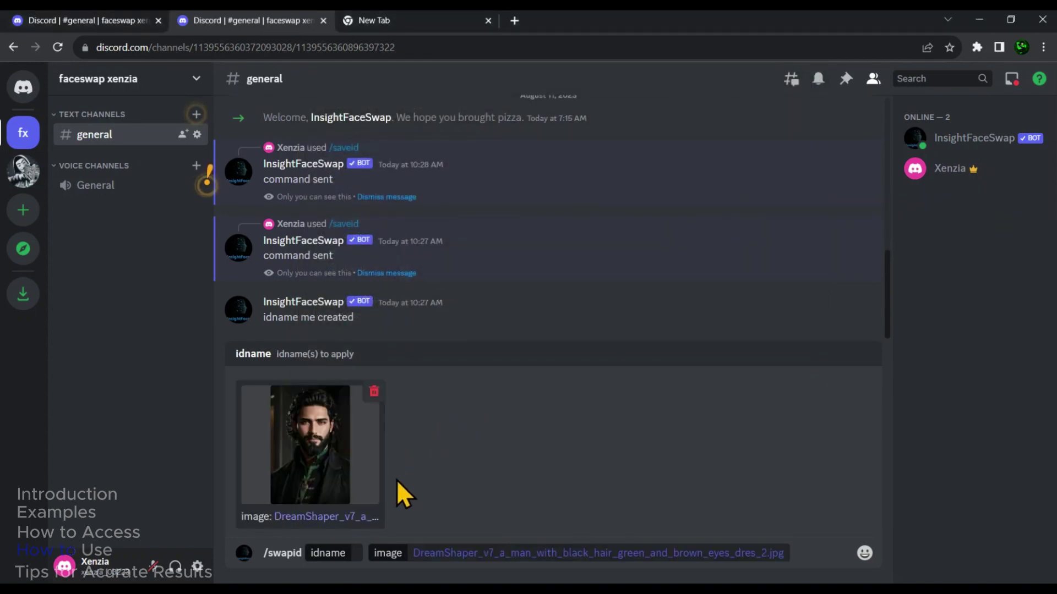
Send the /swapid command with the idname "me" and view the swapped portrait enlarged
left_click(355, 552)
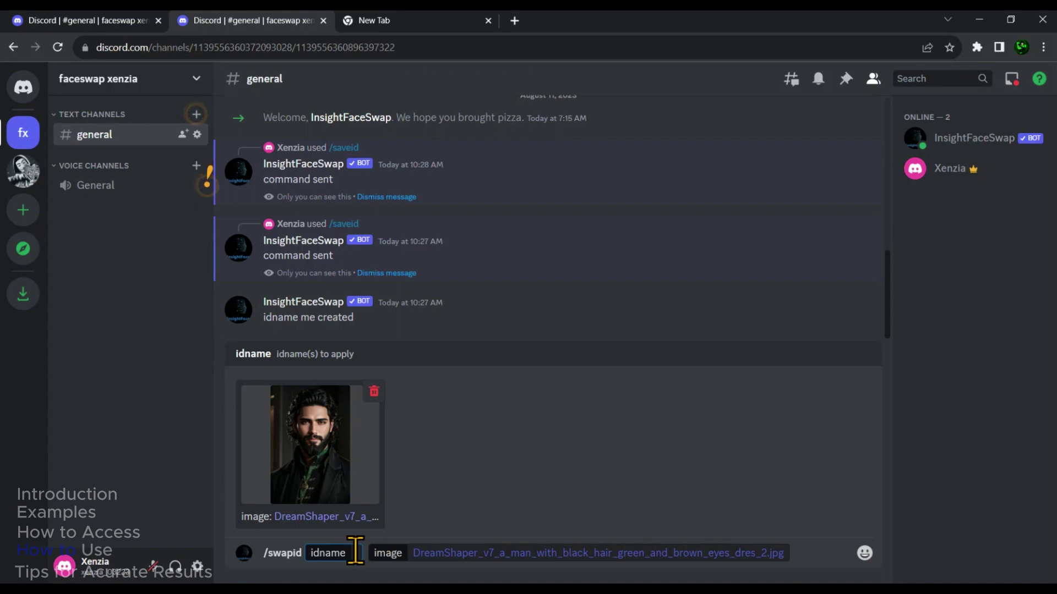
type("me")
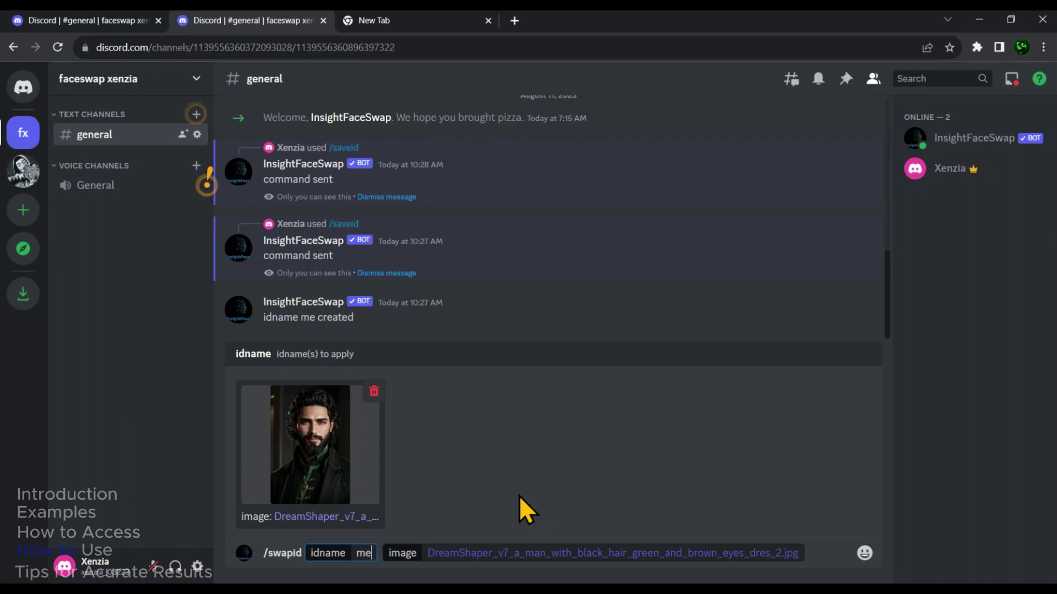
key("Return")
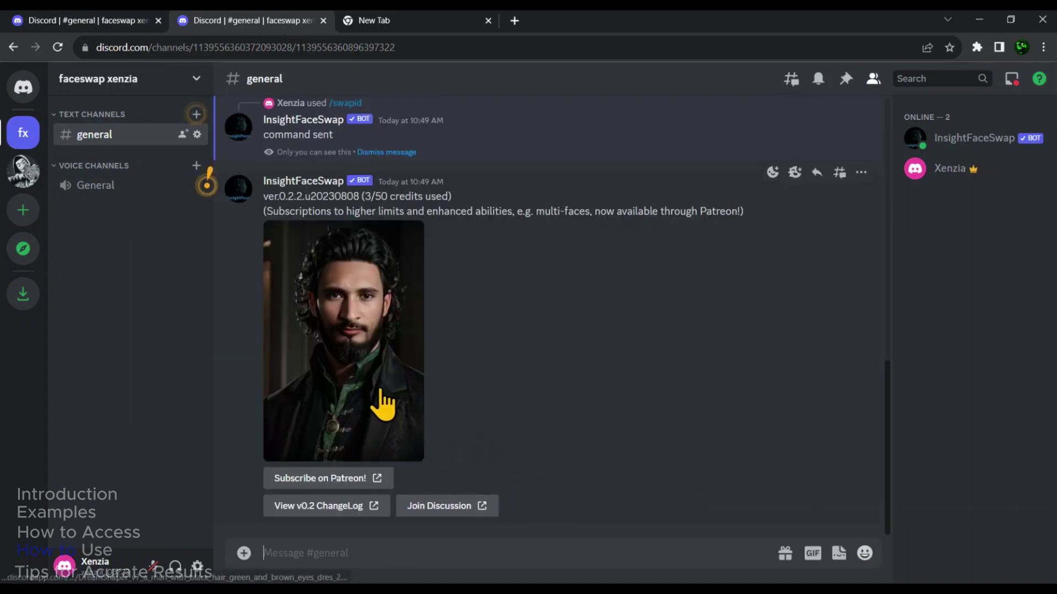
left_click(416, 319)
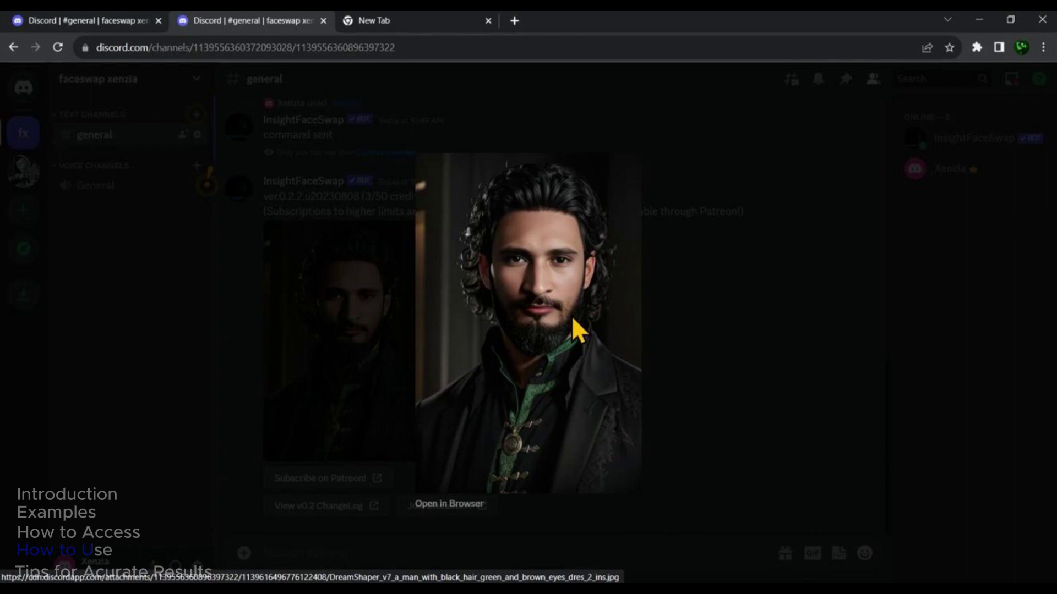
left_click(720, 468)
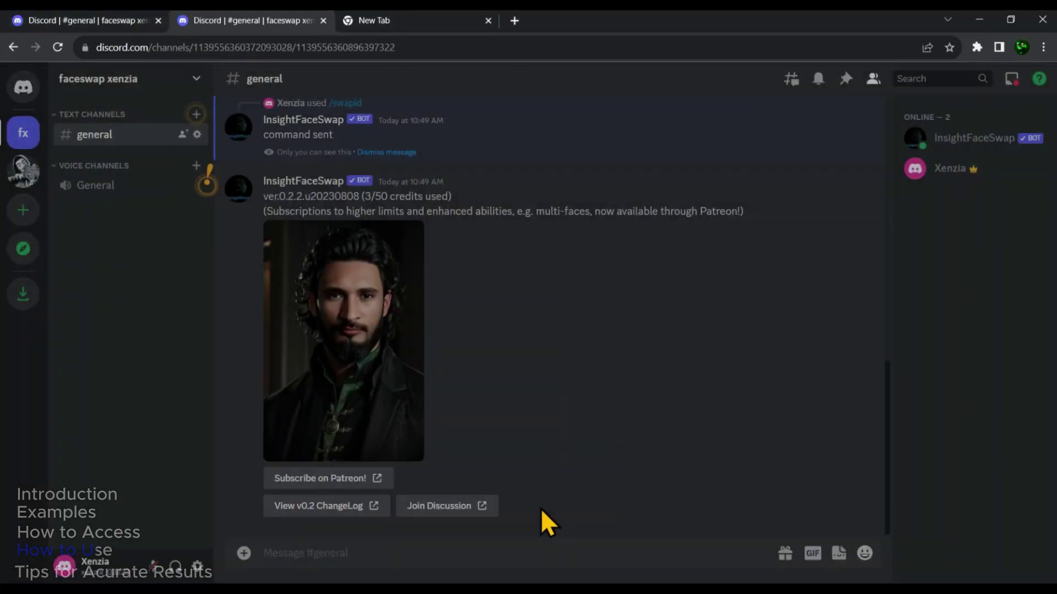
Start the /saveid command and attach Untitled design (28).png from the Downloads folder
left_click(288, 547)
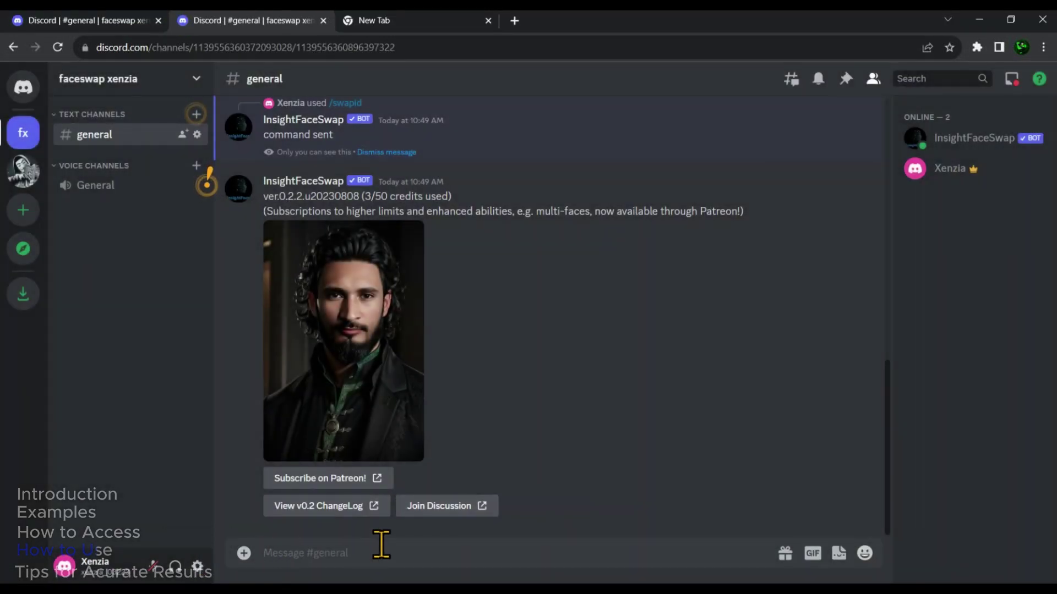
type("/")
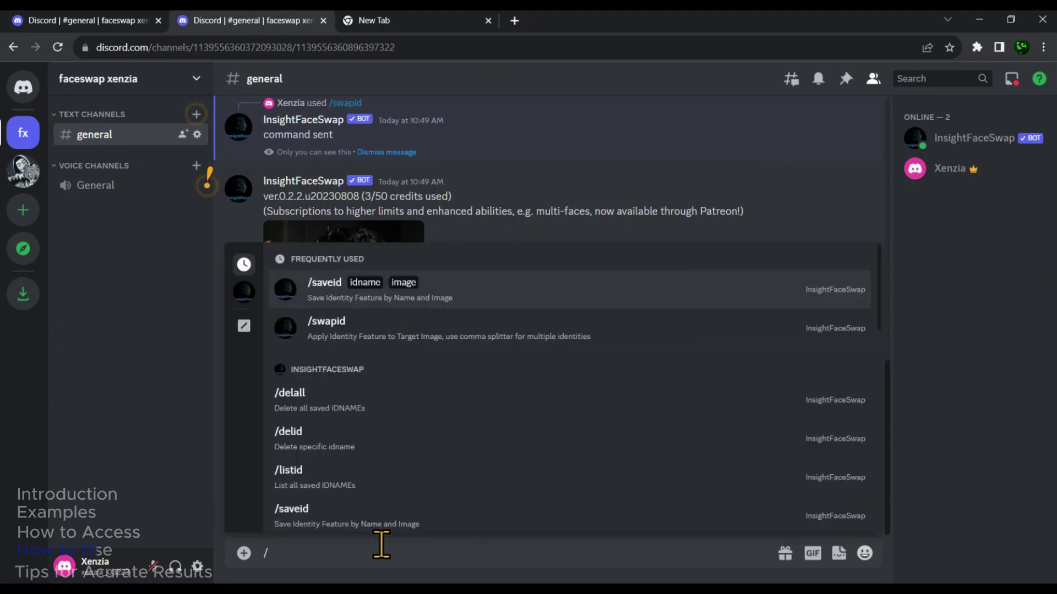
type("savi")
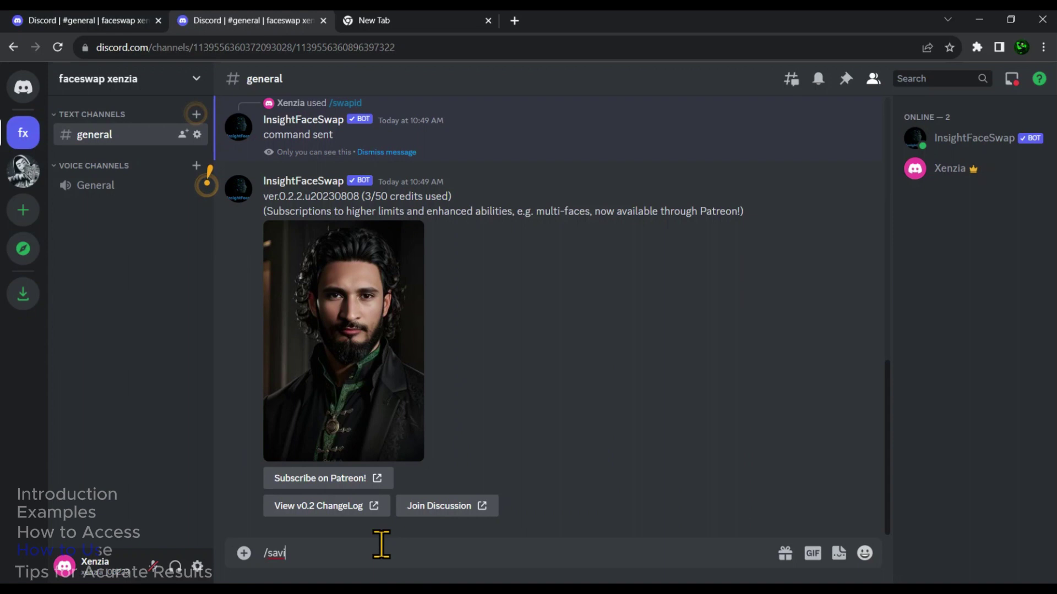
key("BackSpace")
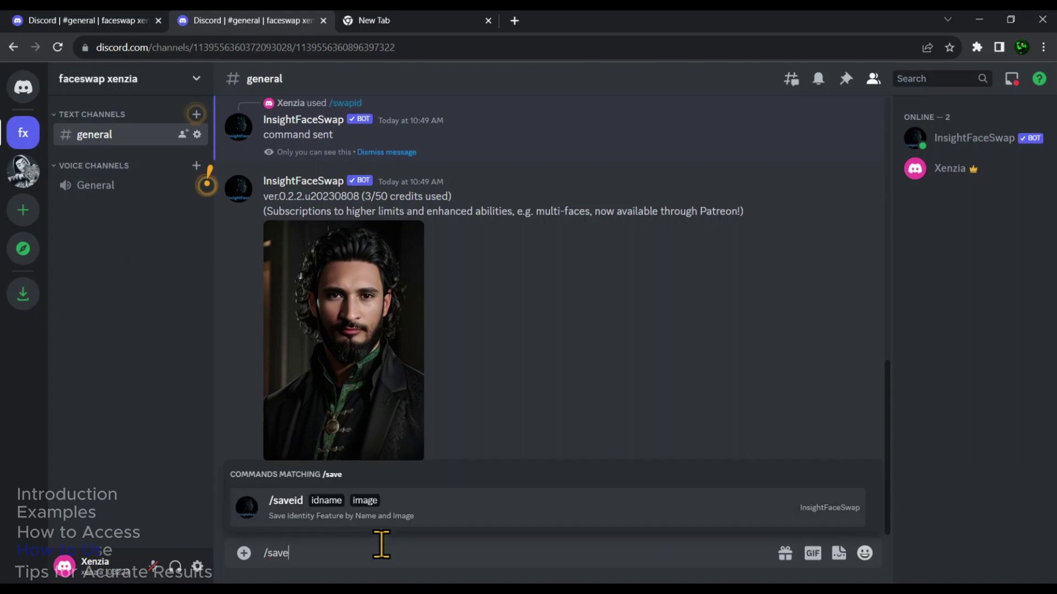
left_click(340, 514)
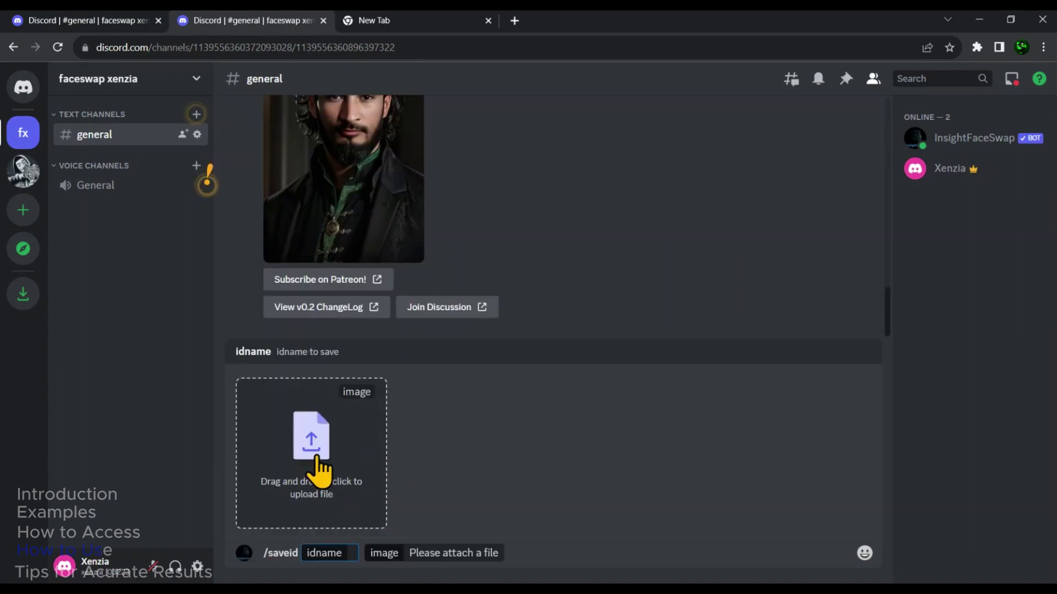
left_click(305, 451)
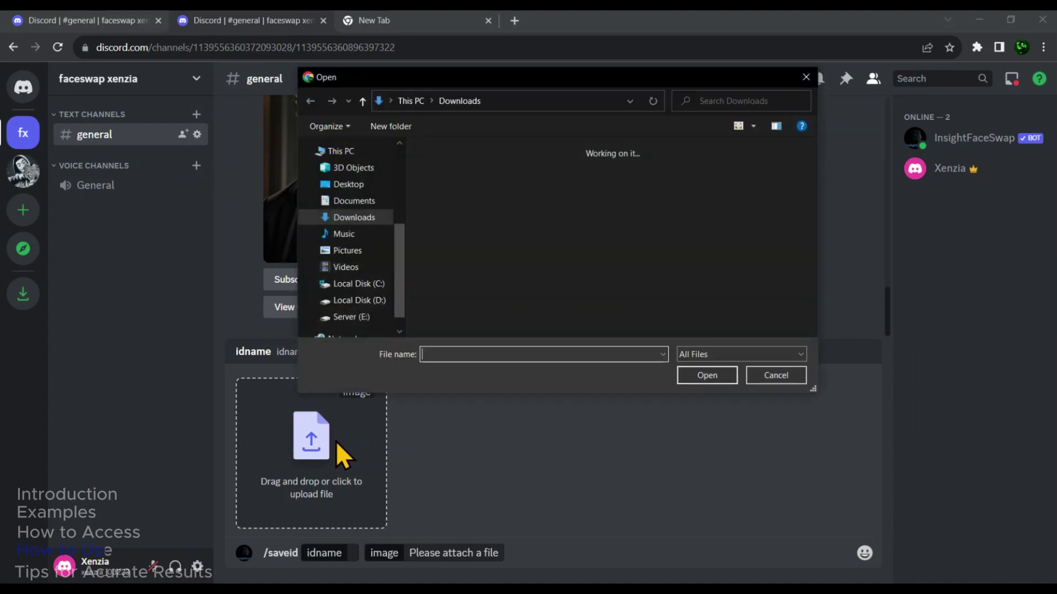
left_click(532, 311)
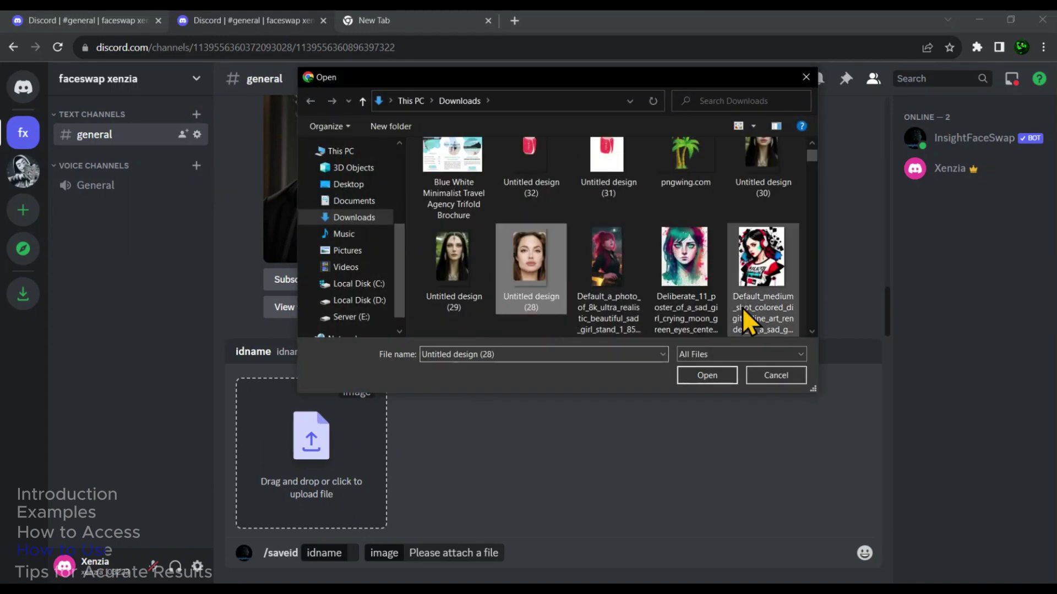
left_click(719, 375)
Set the idname to "joile" and send the /saveid command
left_click(354, 551)
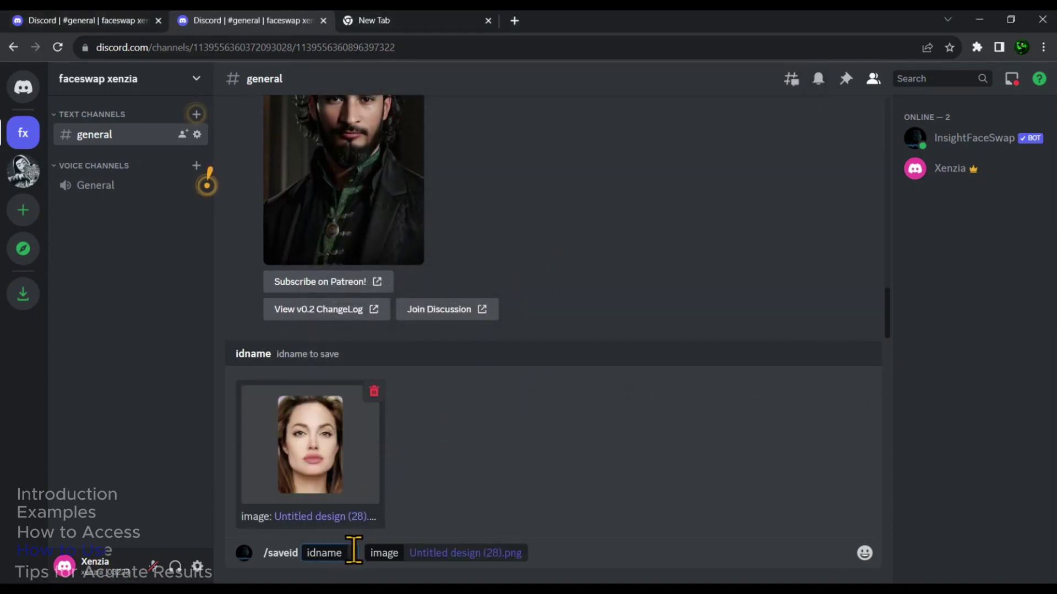
type("smile")
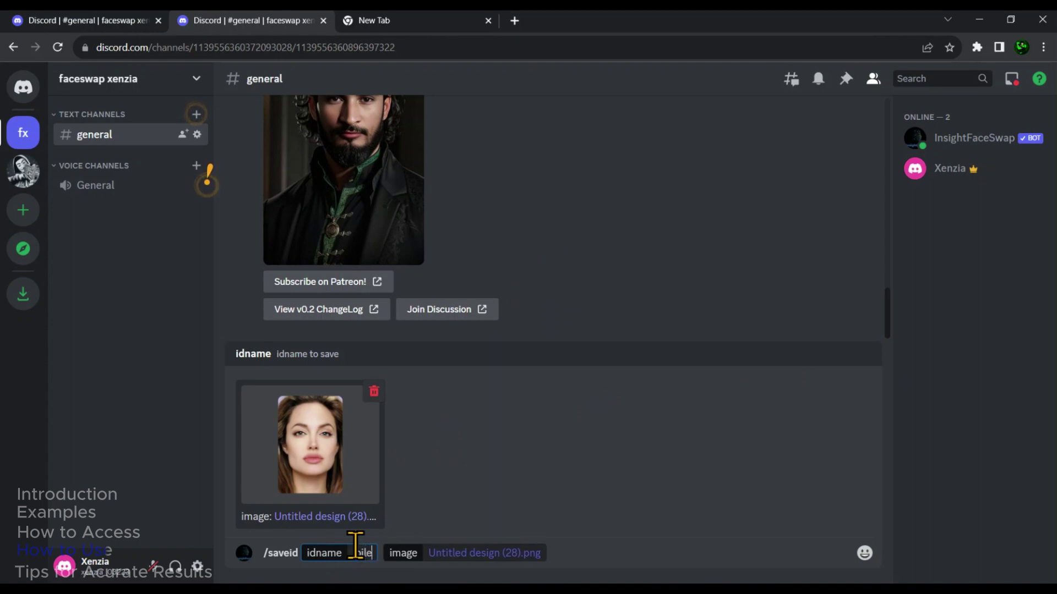
key("Return")
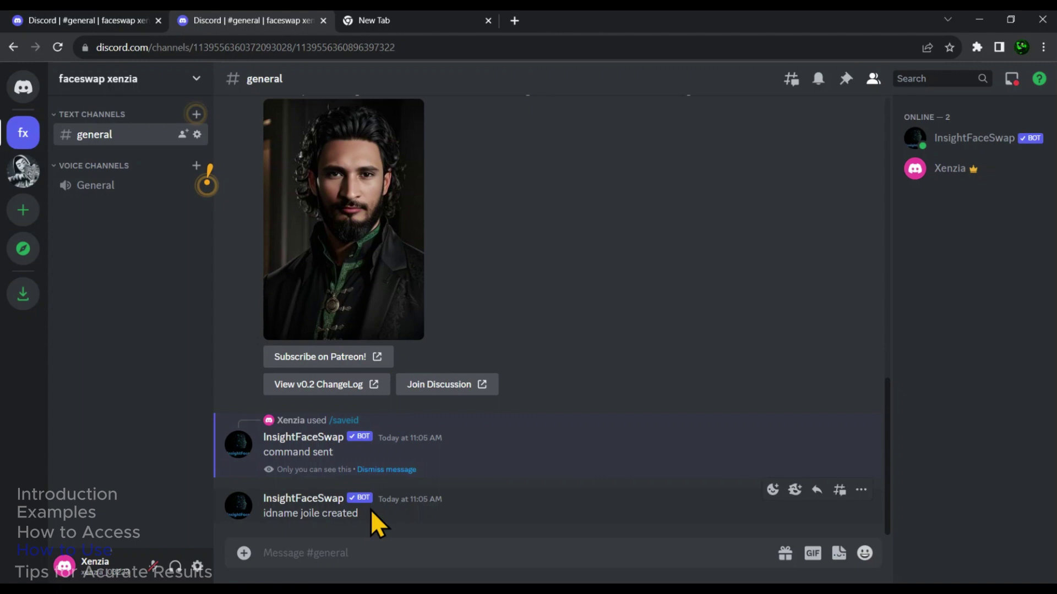
left_click_drag(368, 514, 265, 521)
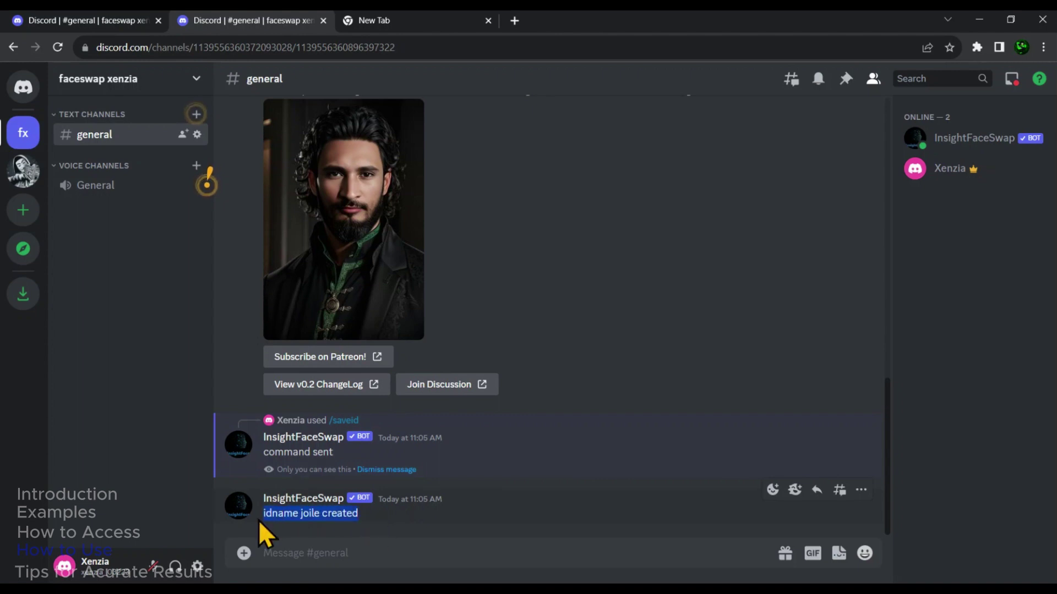
left_click(385, 512)
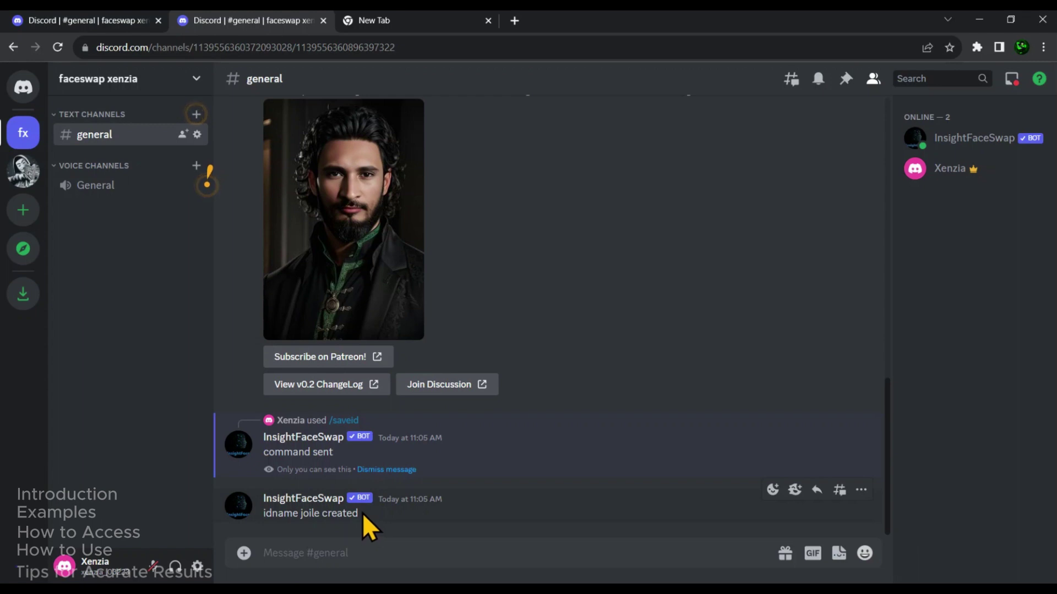
mouse_move(363, 513)
left_mouse_down()
mouse_move(254, 511)
mouse_move(374, 521)
left_mouse_up()
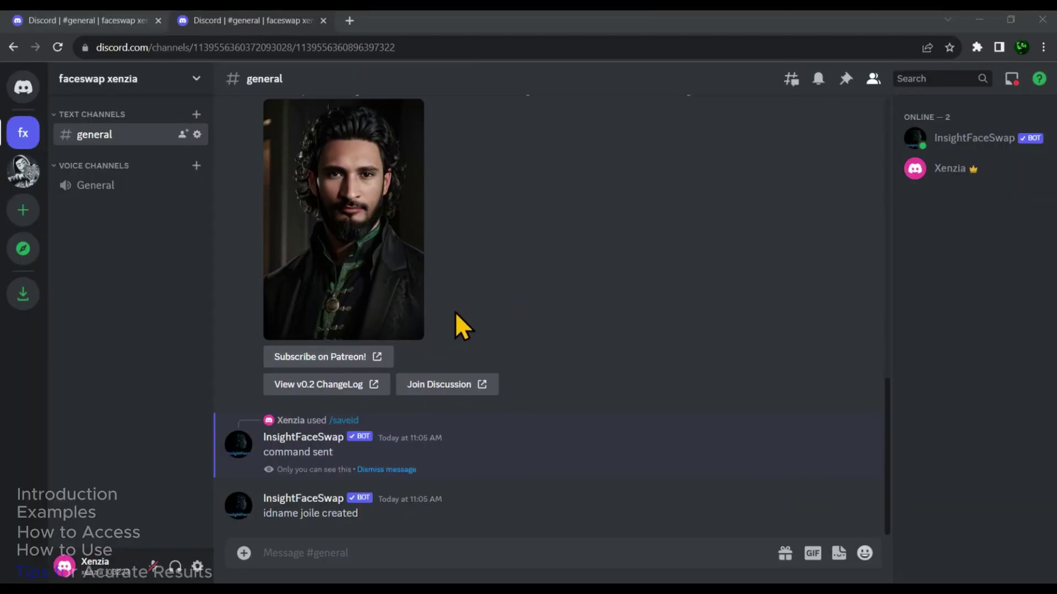
Search the discoverable communities for "bluewillow" and open the BlueWillow AI server in preview
left_click(23, 250)
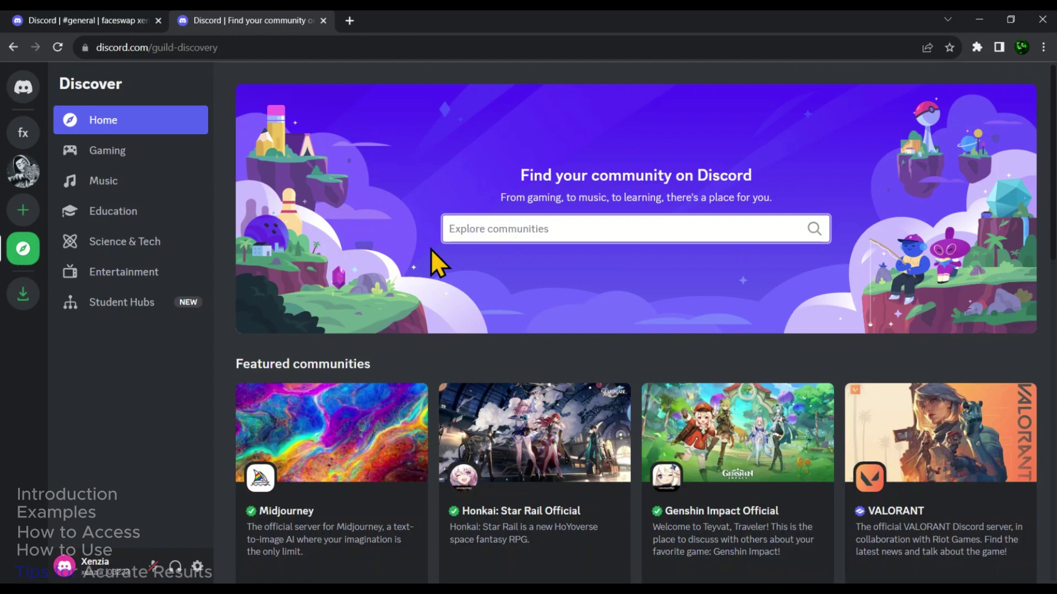
left_click(511, 229)
type("bluewillow")
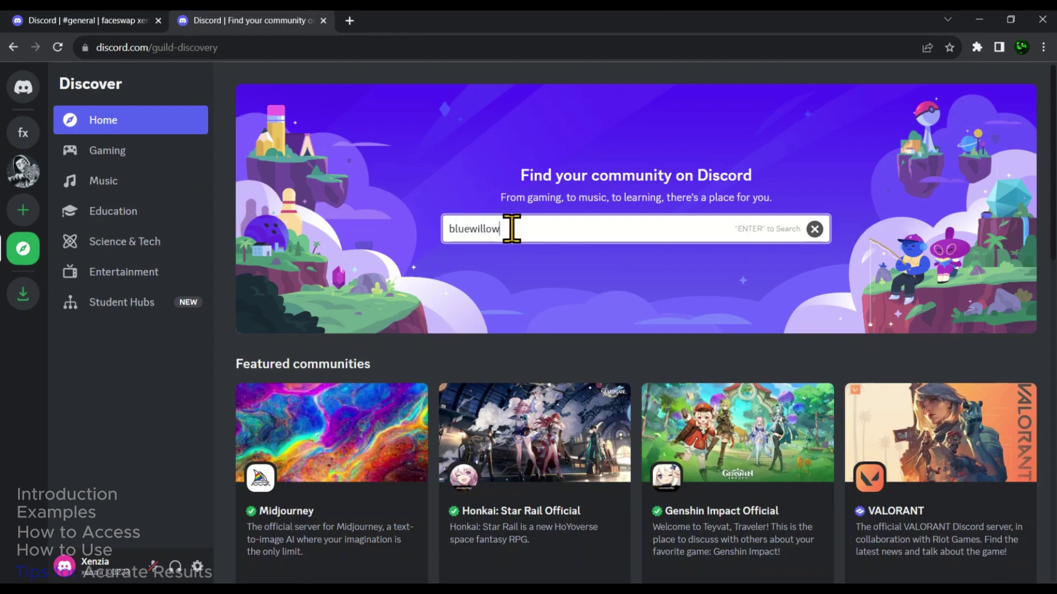
key("Return")
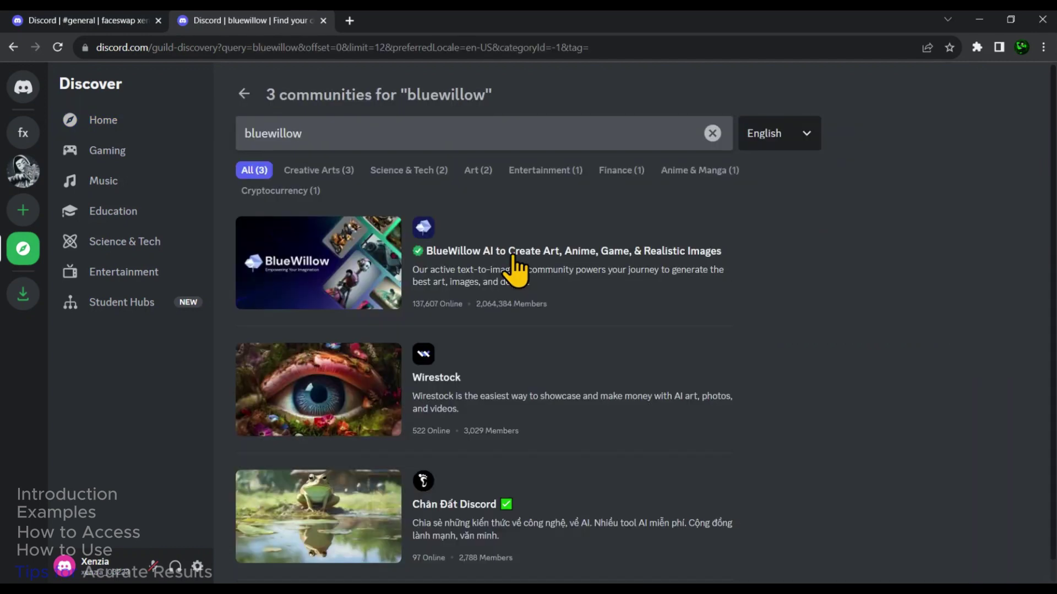
left_click(475, 252)
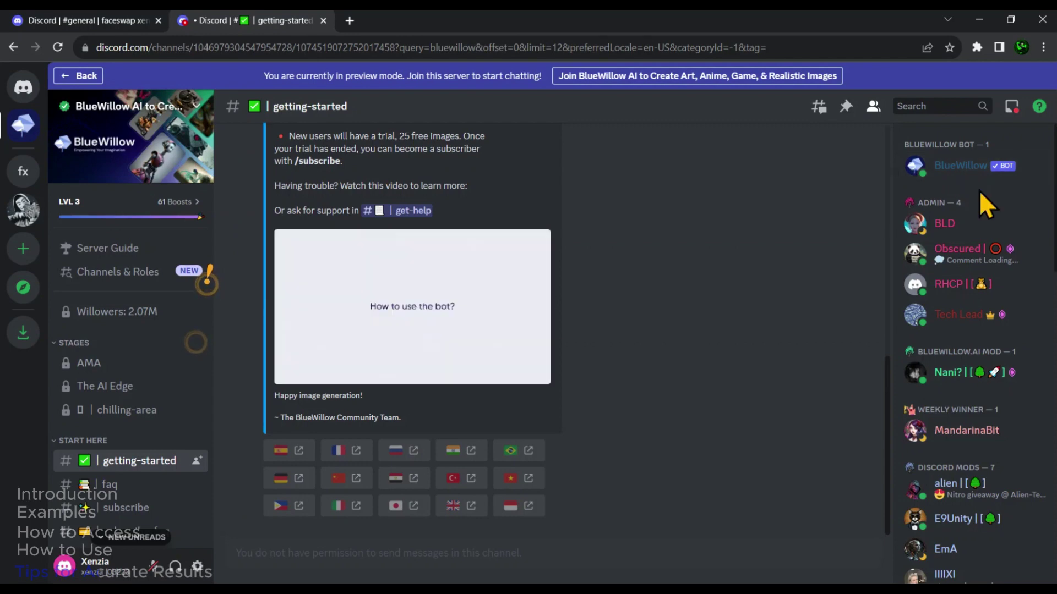
Show the BlueWillow server's member list and open the BlueWillow bot's profile
left_click(874, 110)
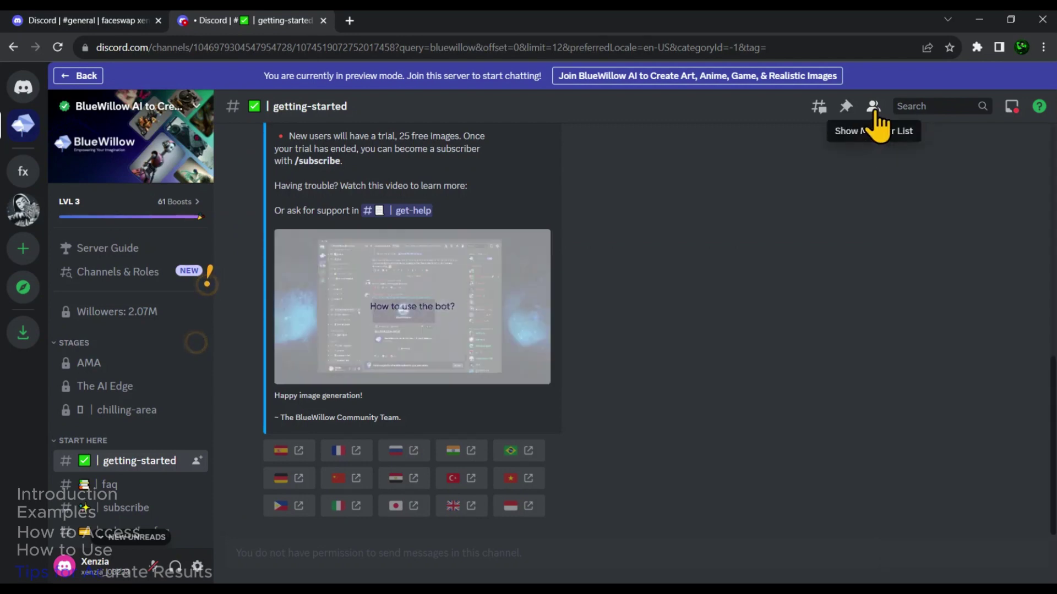
left_click(874, 109)
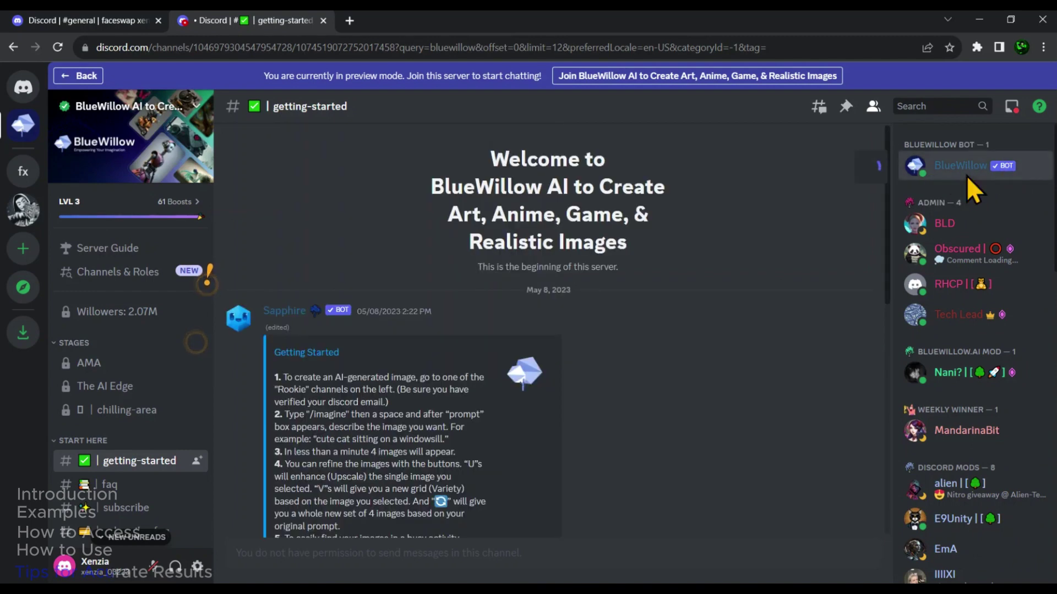
left_click(966, 176)
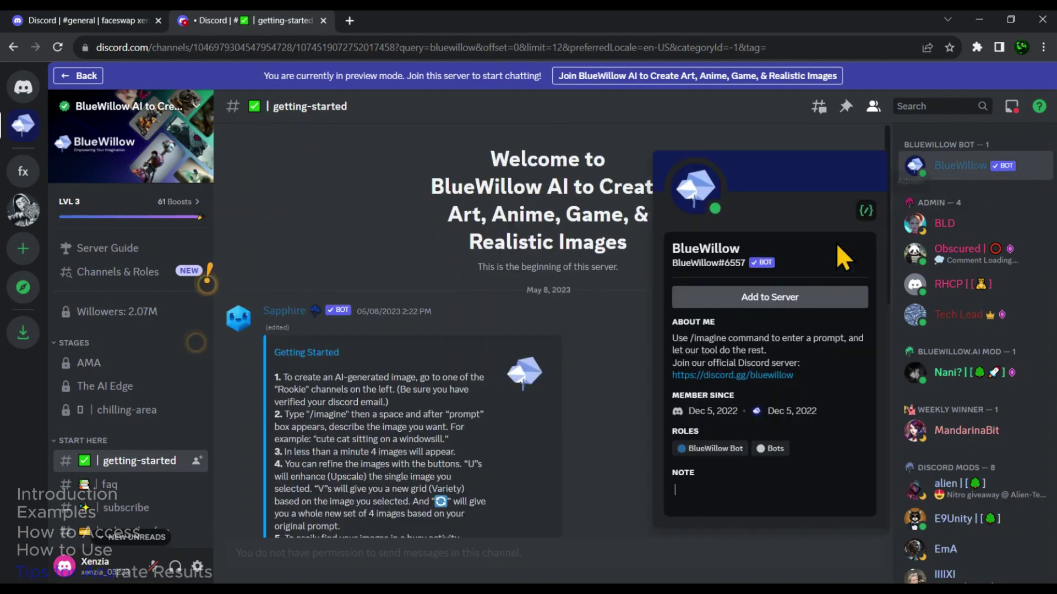
Start adding the BlueWillow bot to the faceswap xenzia server and continue to its permission request
left_click(771, 300)
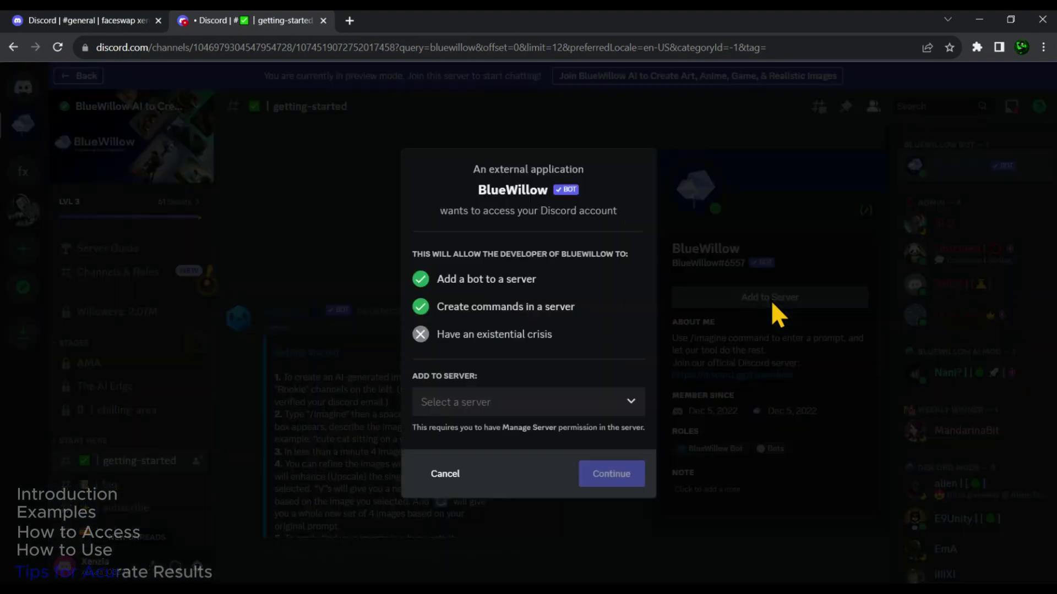
left_click(610, 410)
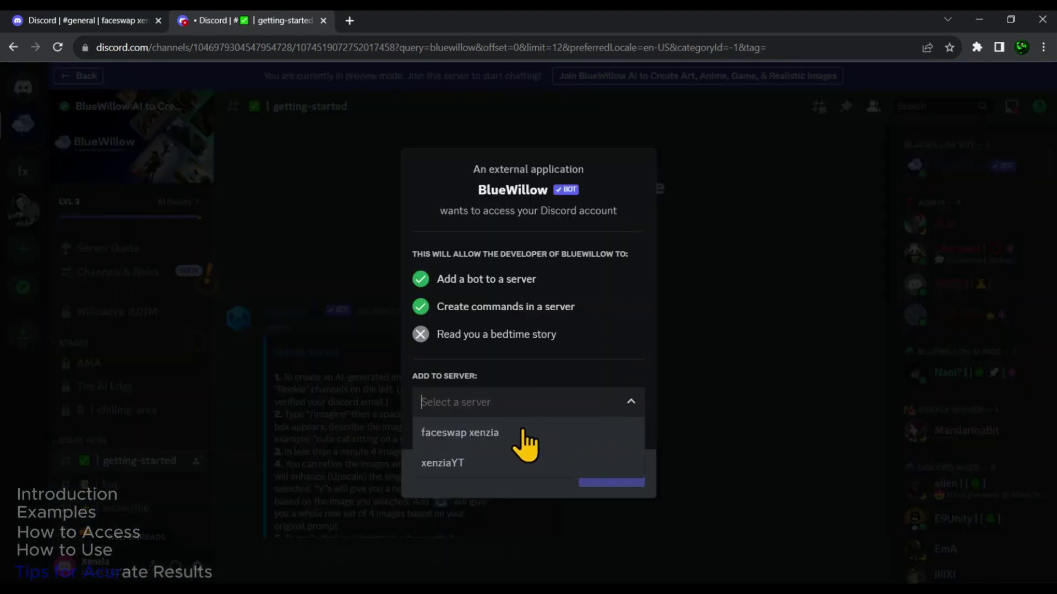
left_click(511, 435)
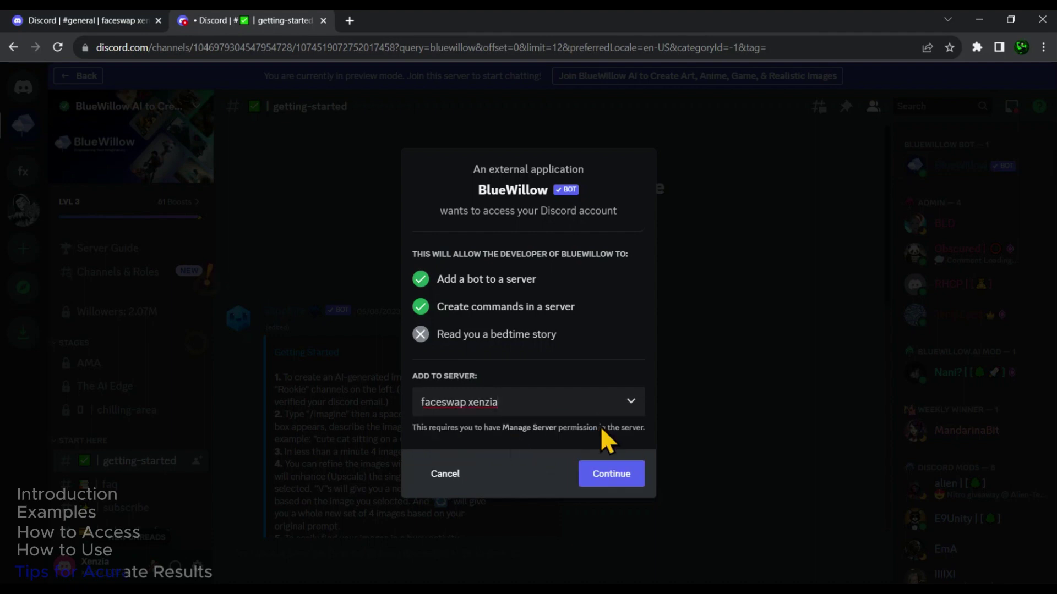
left_click(597, 476)
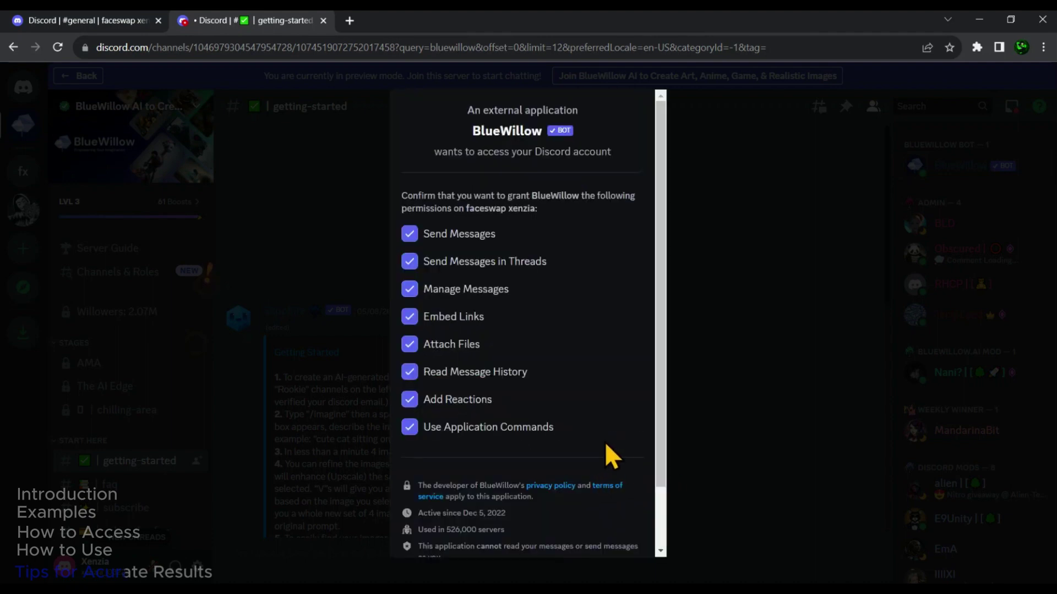
Authorize BlueWillow with all requested permissions, complete the human check, and go to the faceswap xenzia server
scroll(605, 444, "down", 3)
left_click(611, 532)
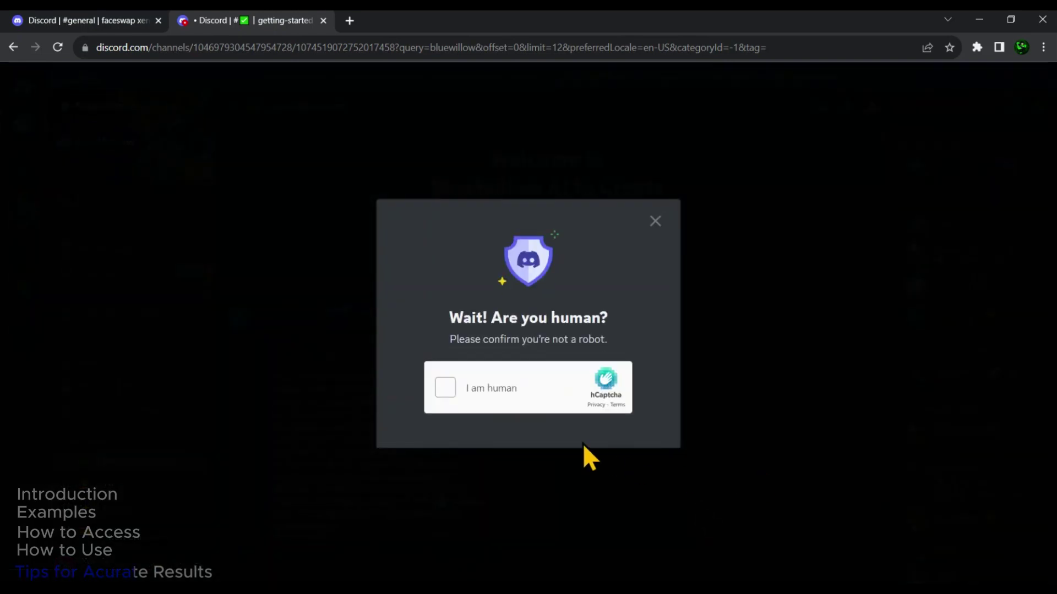
left_click(443, 388)
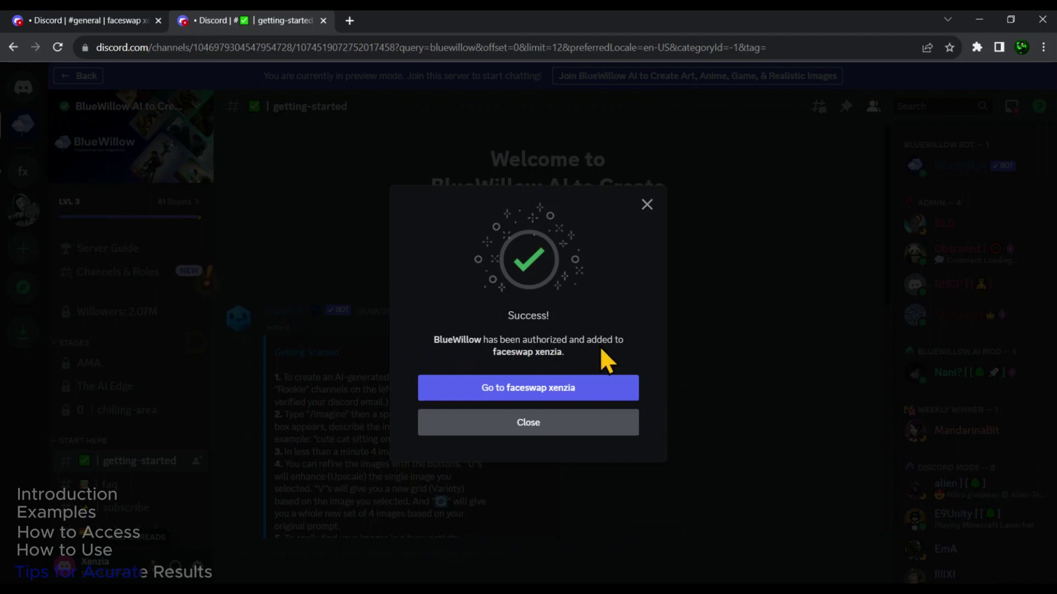
left_click(537, 391)
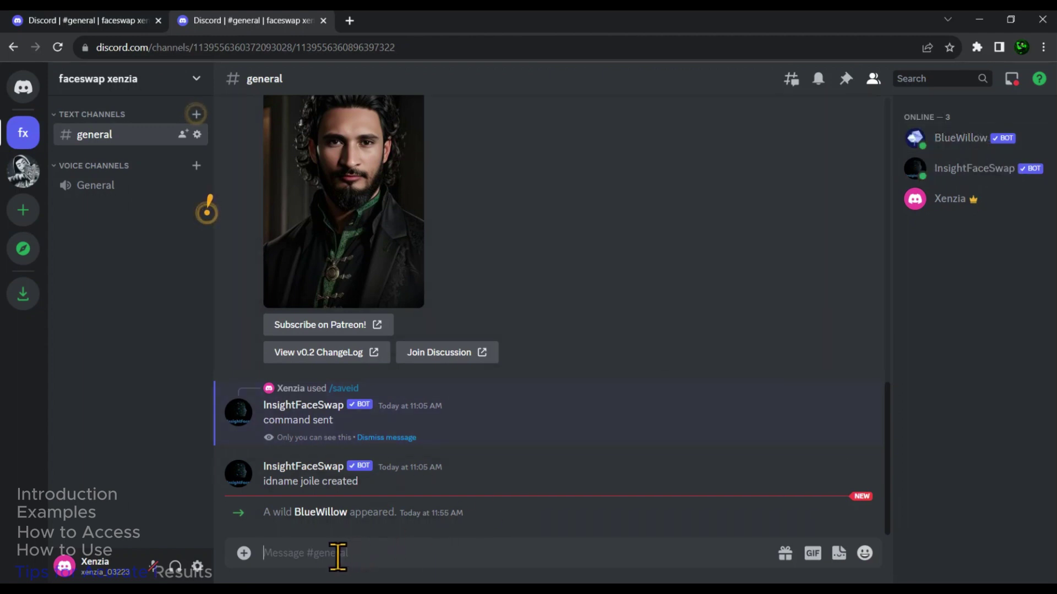
Send /imagine with prompt: cool fighting Dr. Strange, red flaming eye, swirling vortex of magical energy, flat illustration, ink paint, splash, smock dragon in background, wallpaper
type("/imag")
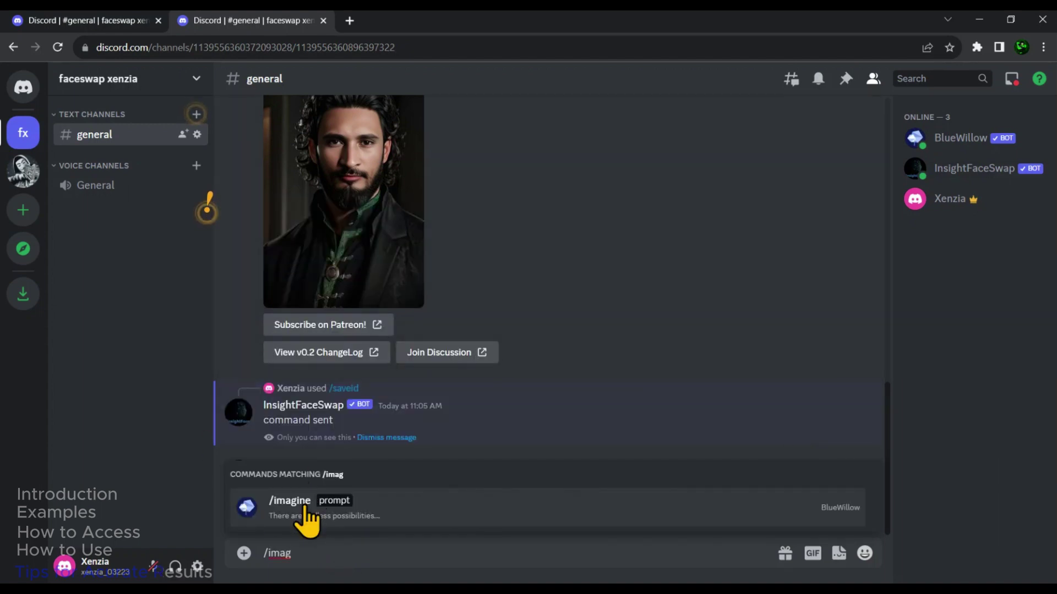
left_click(306, 510)
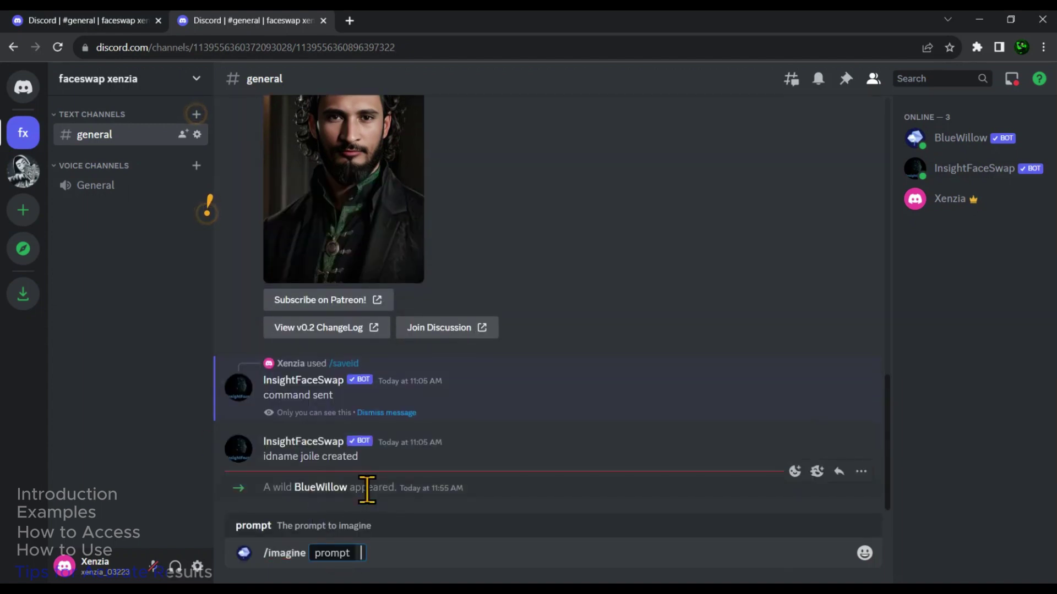
type("a cool fighting of Dr. Strange's, red flaming eye, surrounded by a swirling vortex of magical energy , flat illustration , ink paint, splash, a smock dragon in background, wallpaper")
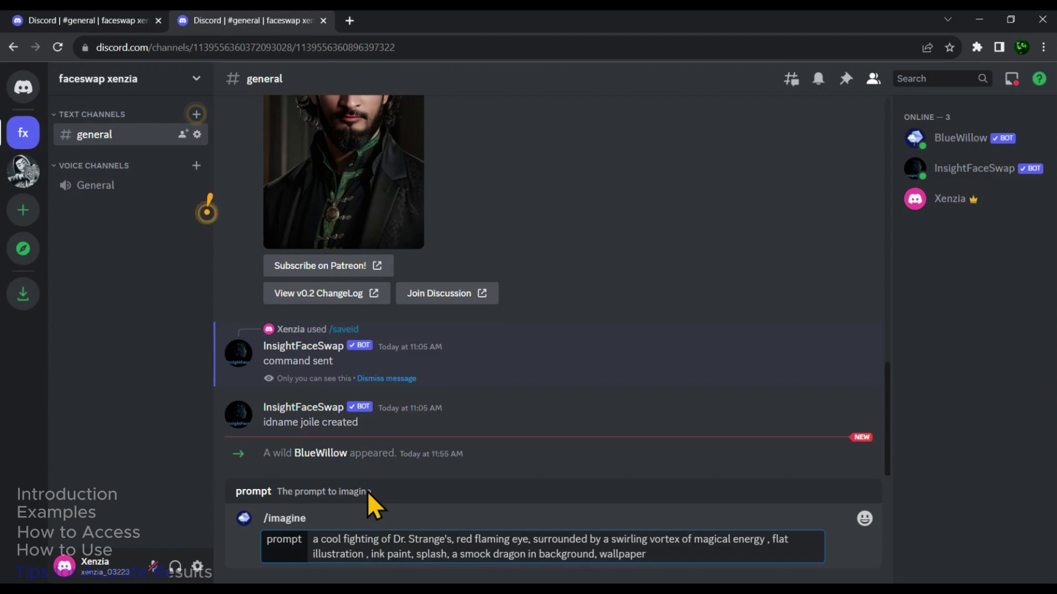
key("Return")
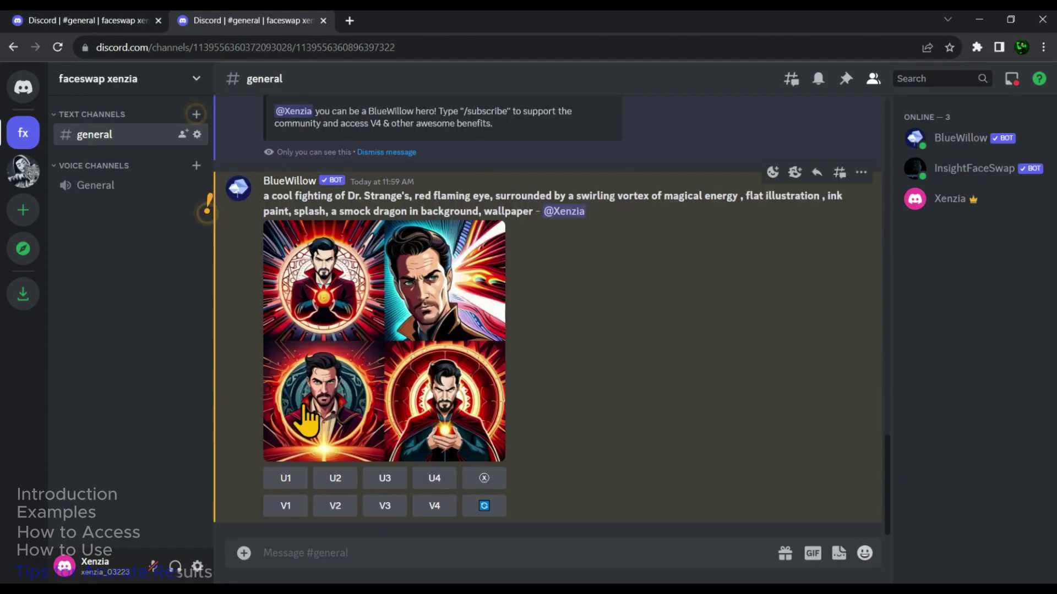
Request variations and an upscale of the fourth generated image, and check the upscaled picture enlarged
left_click(434, 505)
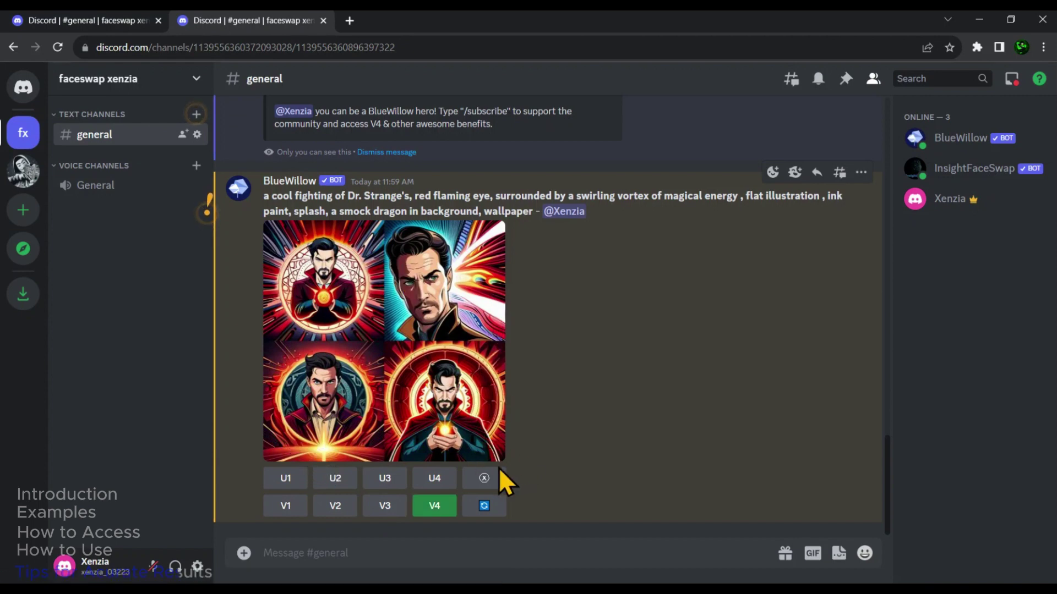
left_click(437, 479)
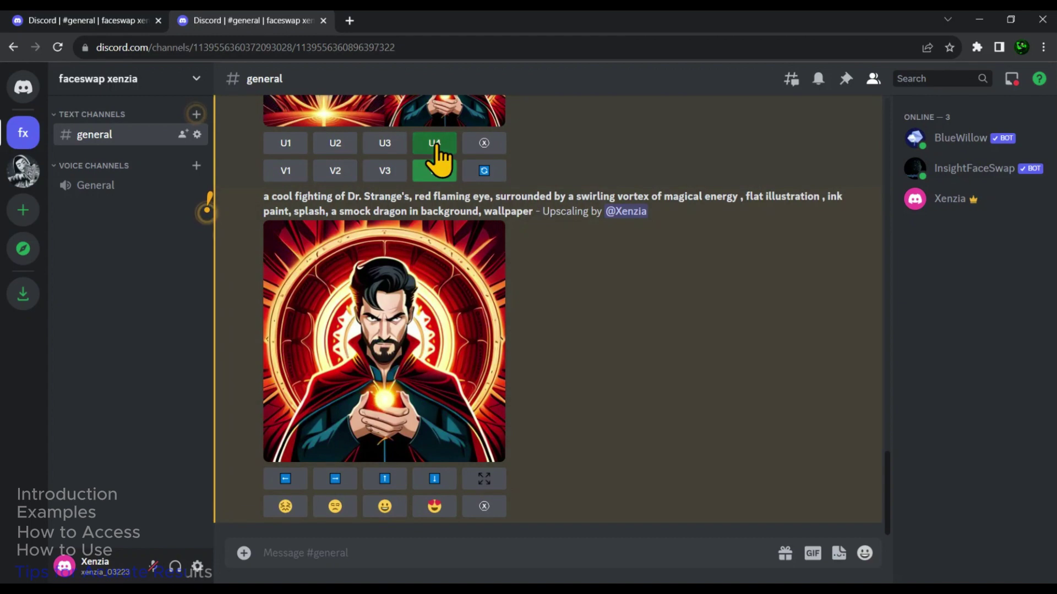
left_click(402, 319)
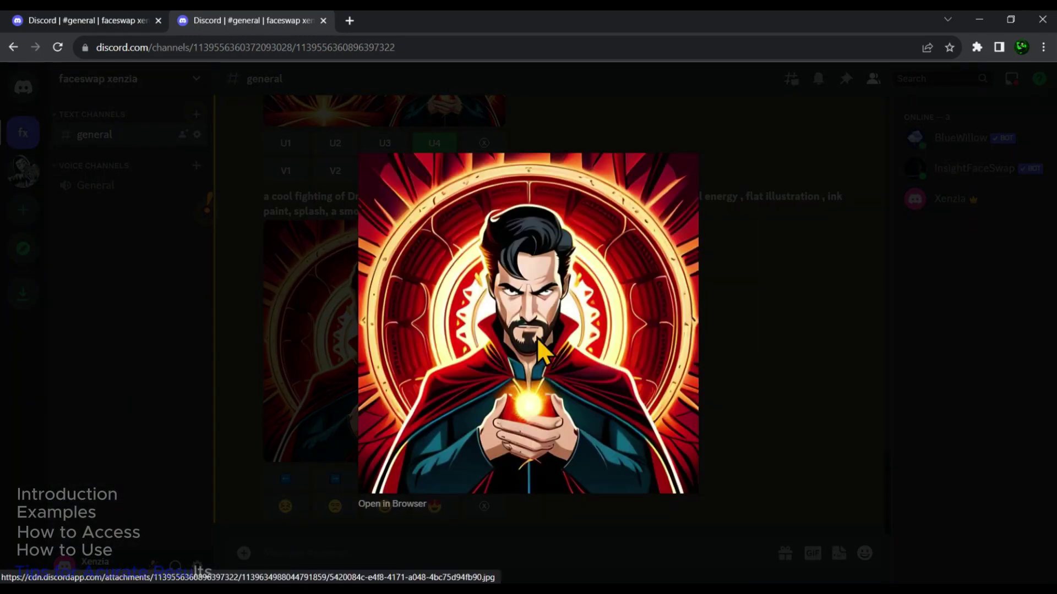
left_click(723, 331)
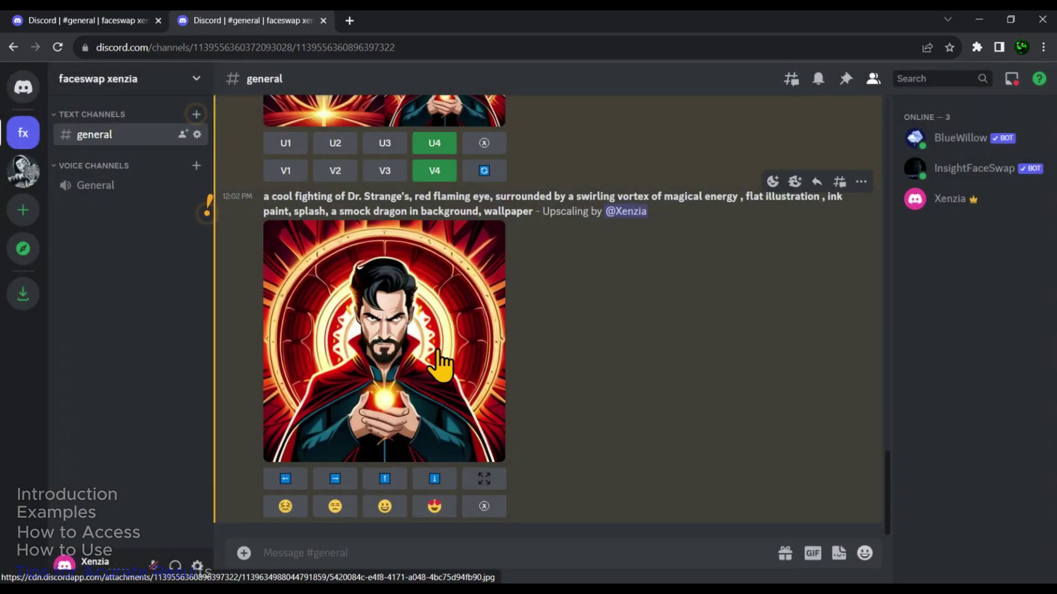
Run the INSwapper app on the message with the upscaled Dr. Strange image to swap in the saved face
right_click(427, 329)
mouse_move(472, 441)
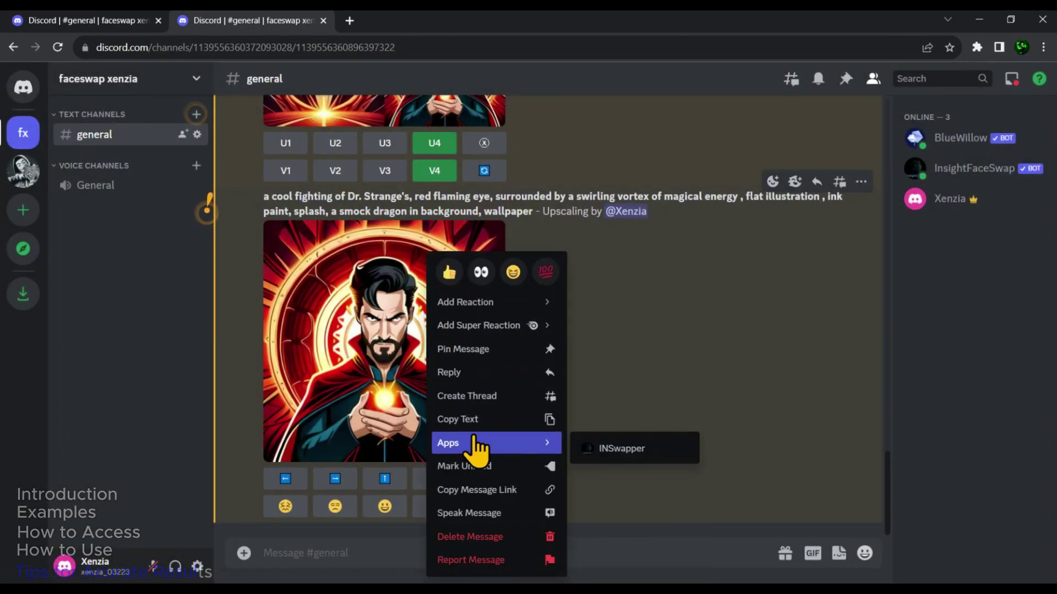
left_click(617, 446)
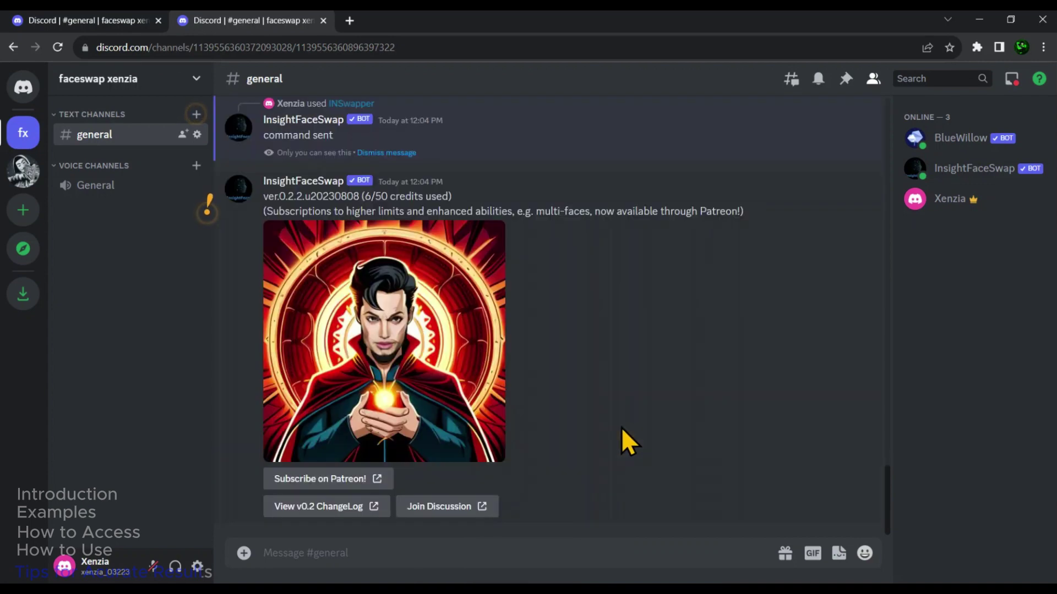